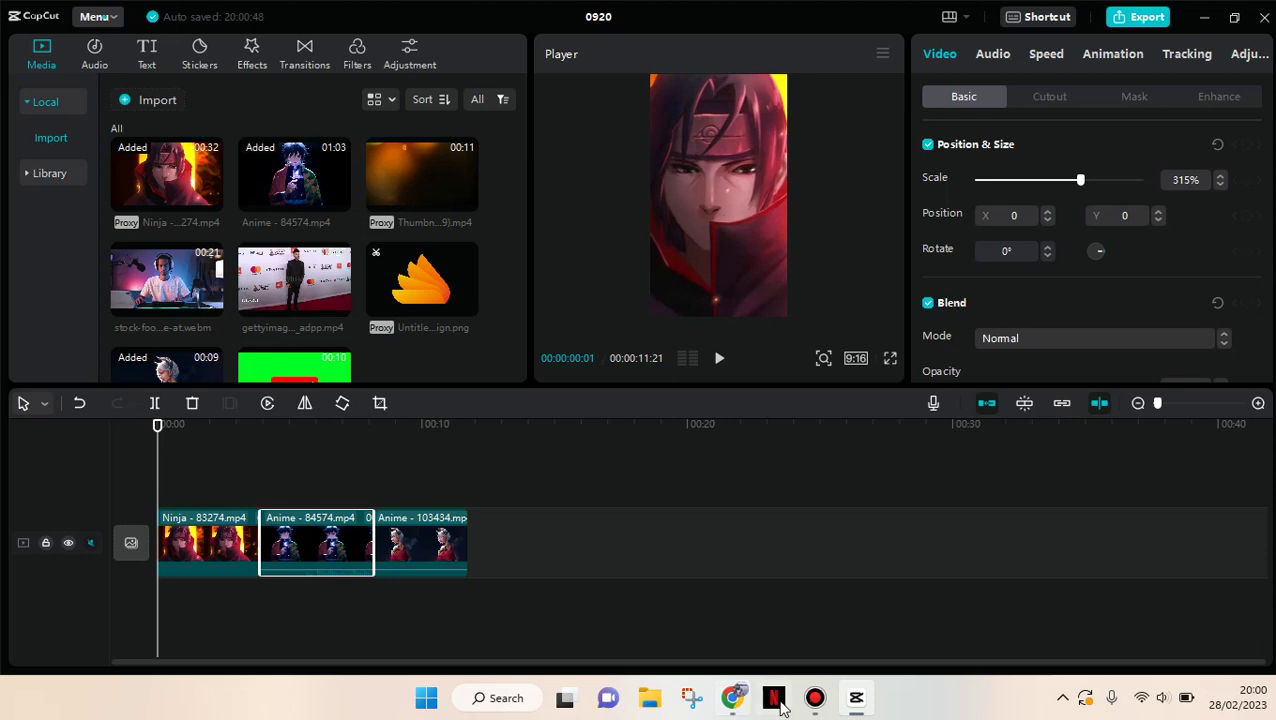
Step: Apply the Flash in speed curve to the Ninja, Anime - 84574 and Anime - 103434 clips
click(212, 562)
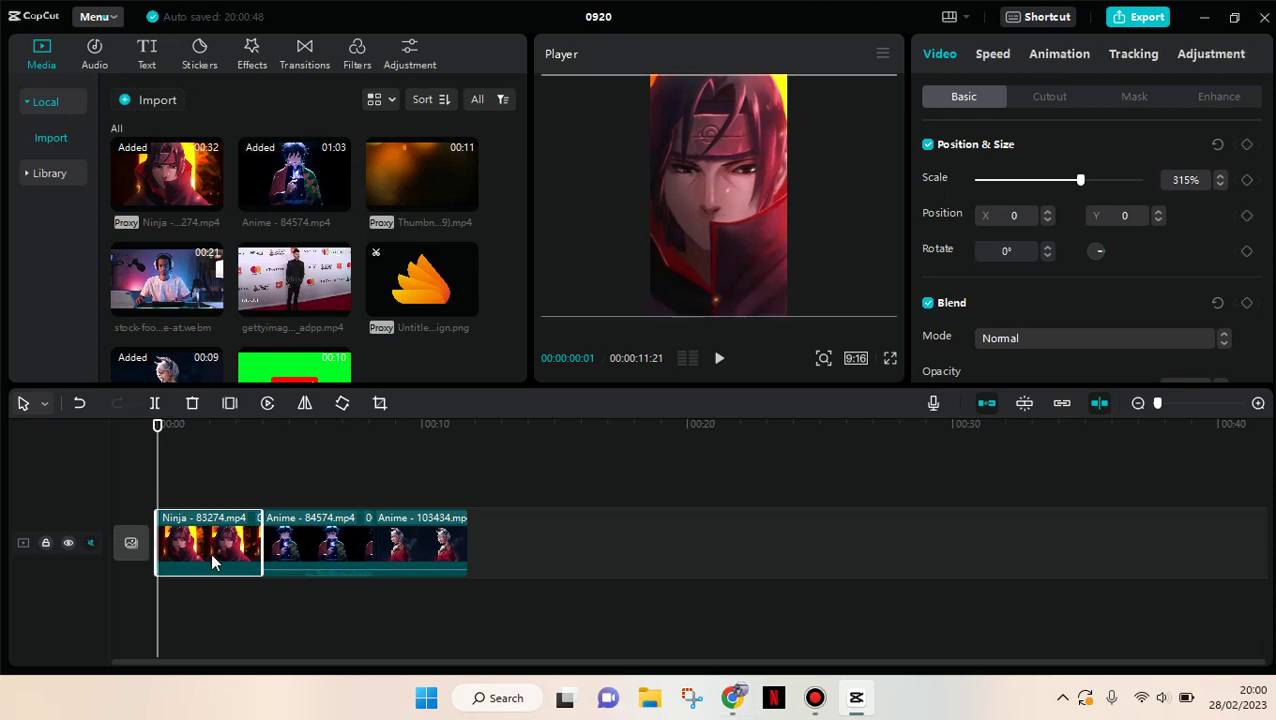
click(998, 62)
click(1164, 100)
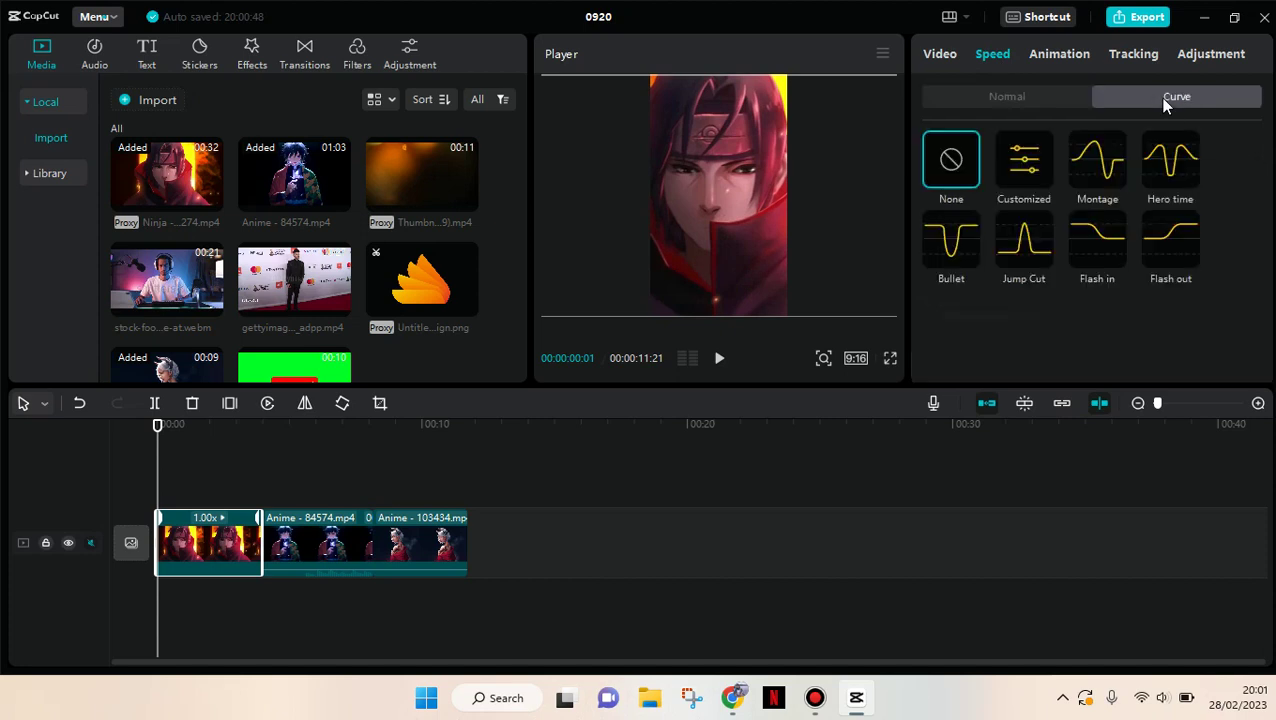
click(1115, 258)
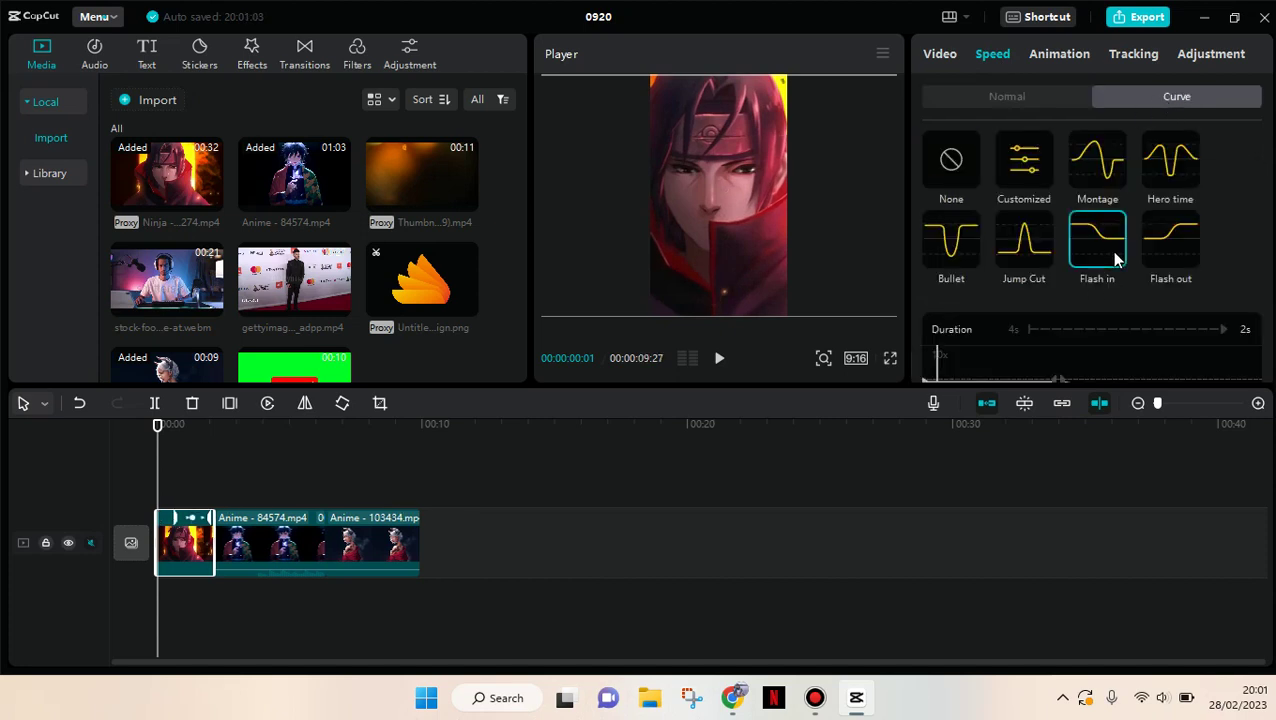
click(267, 534)
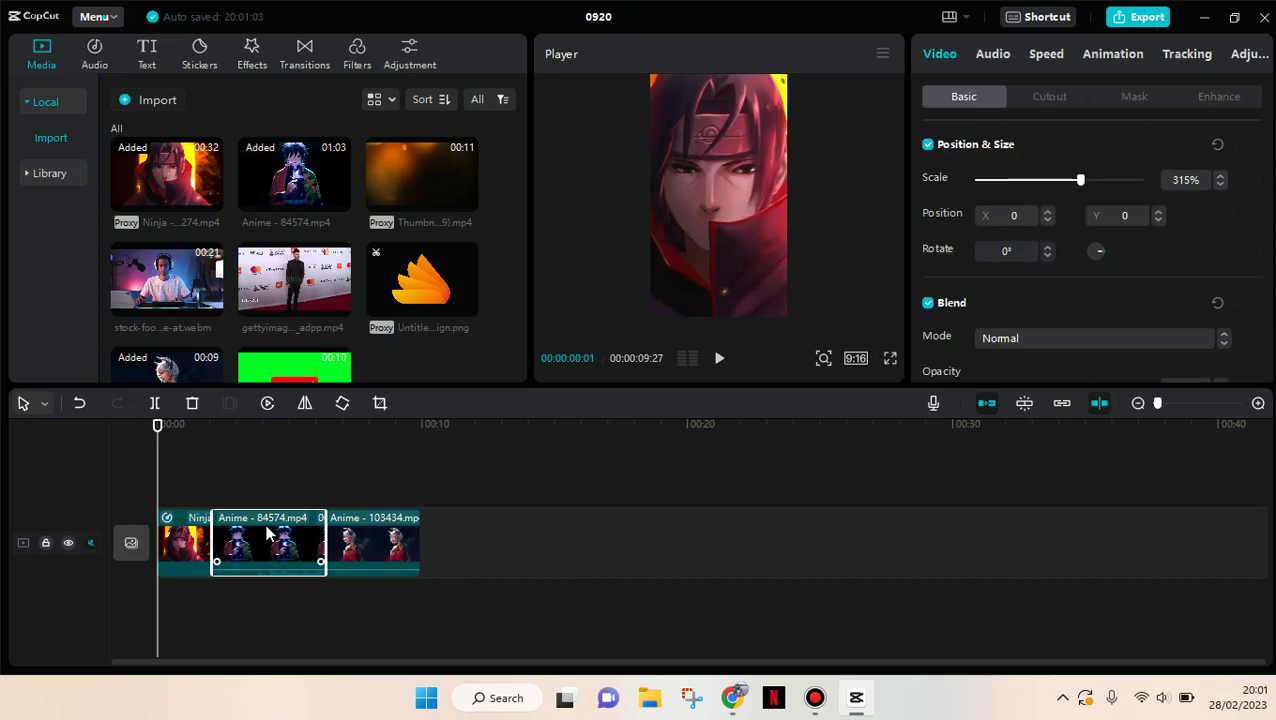
click(1046, 60)
click(1093, 235)
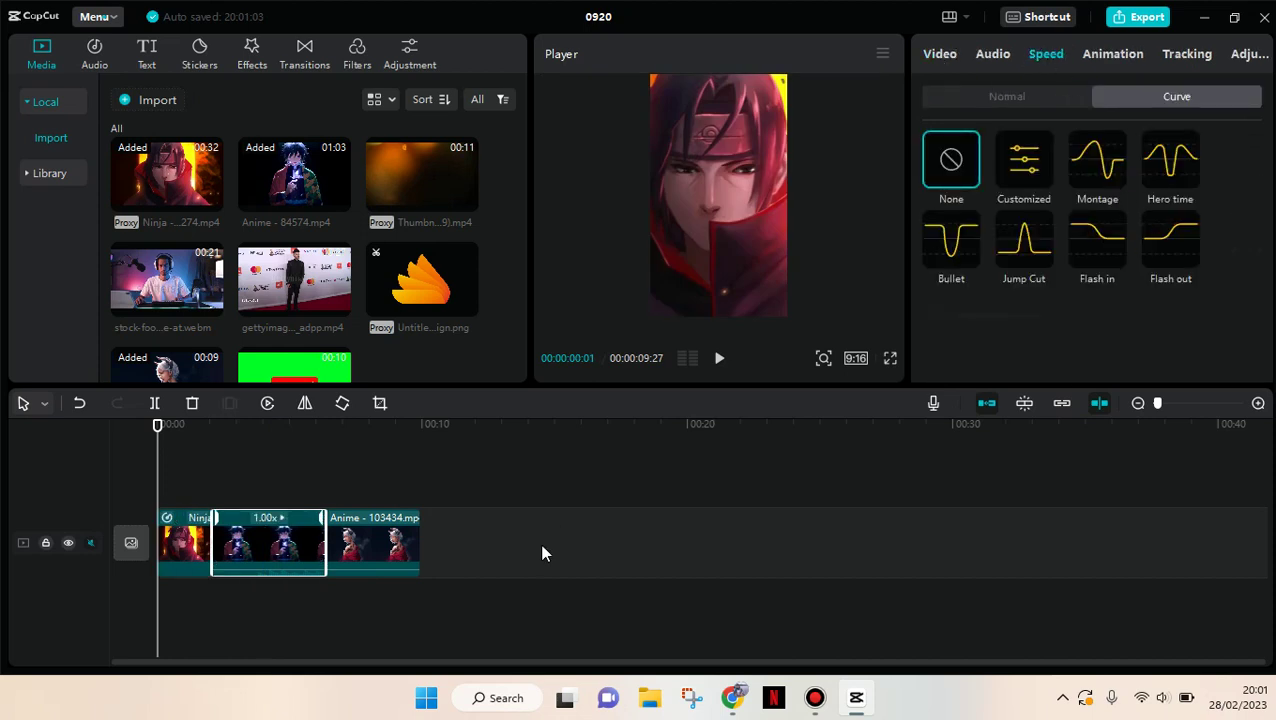
click(358, 545)
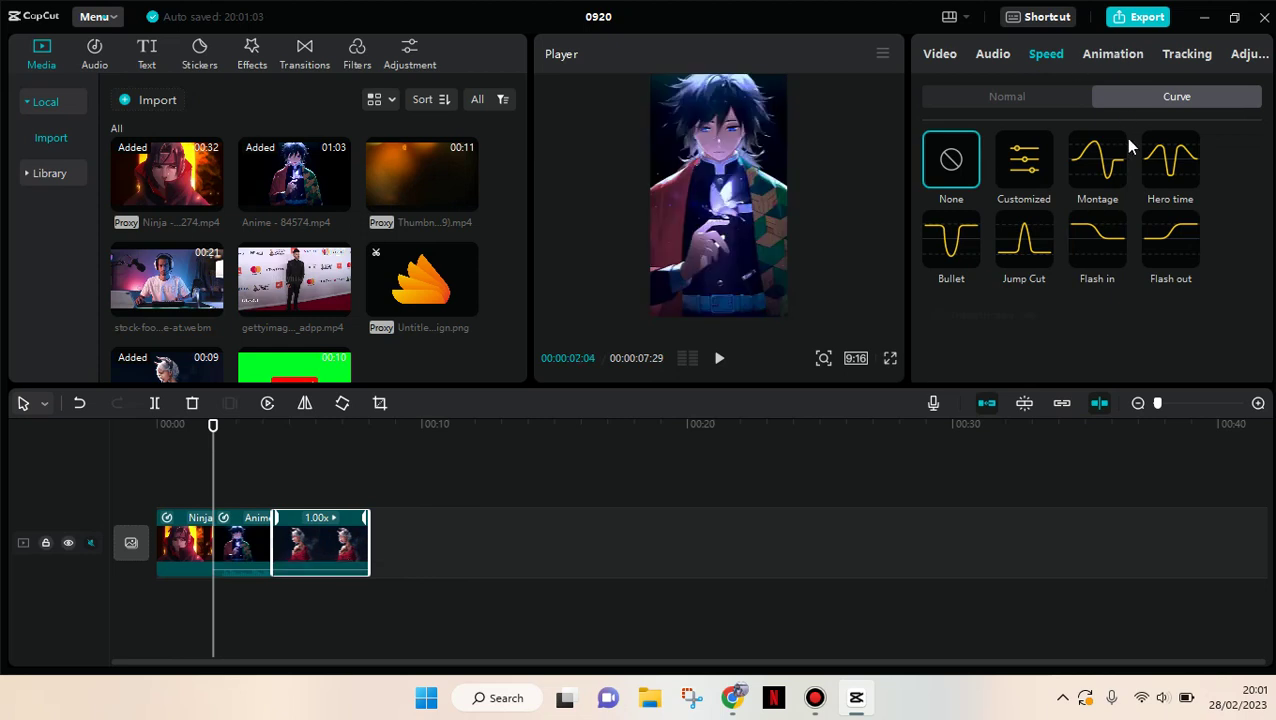
click(1083, 240)
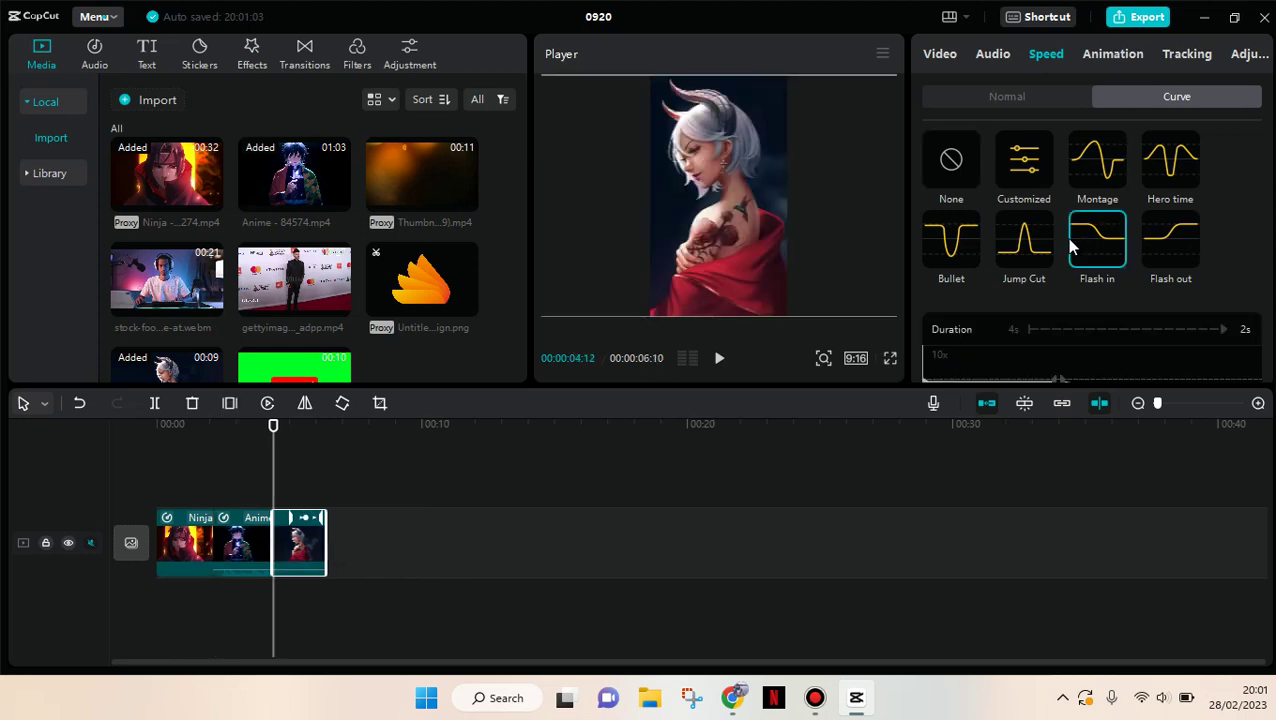
Step: Widen the timeline view and return the playhead to 00:00
click(1163, 404)
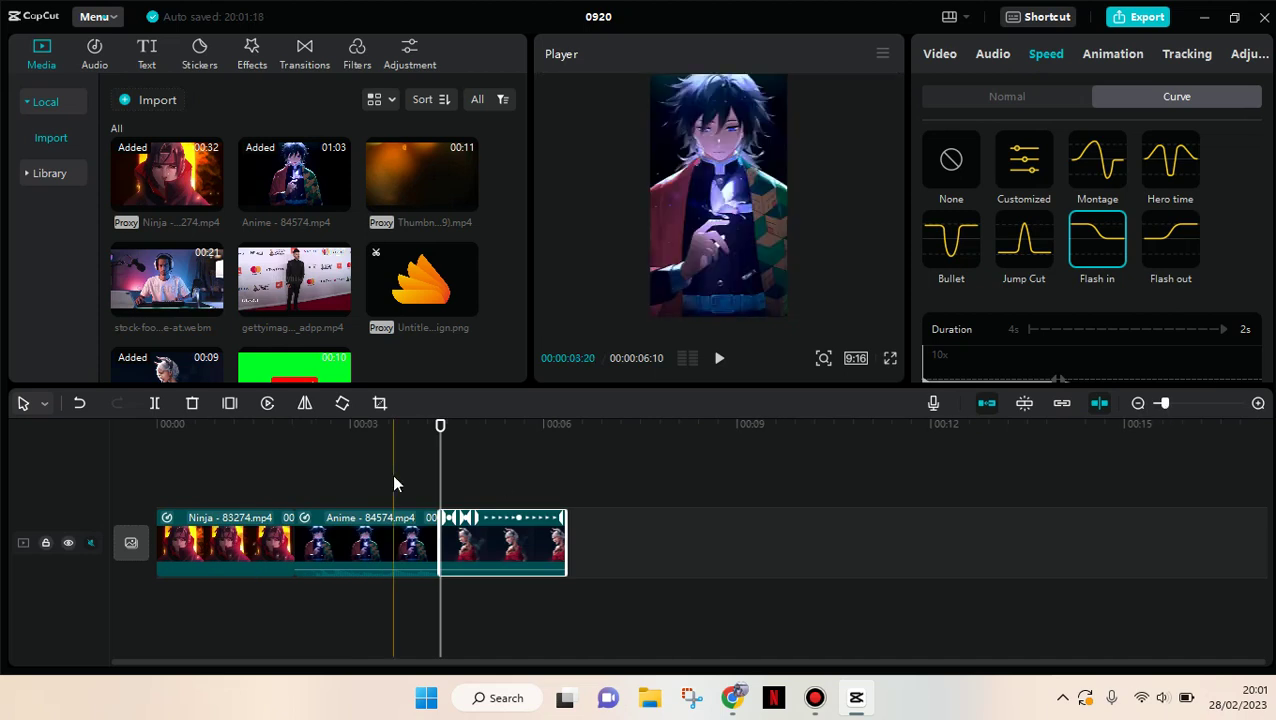
drag(440, 427, 373, 427)
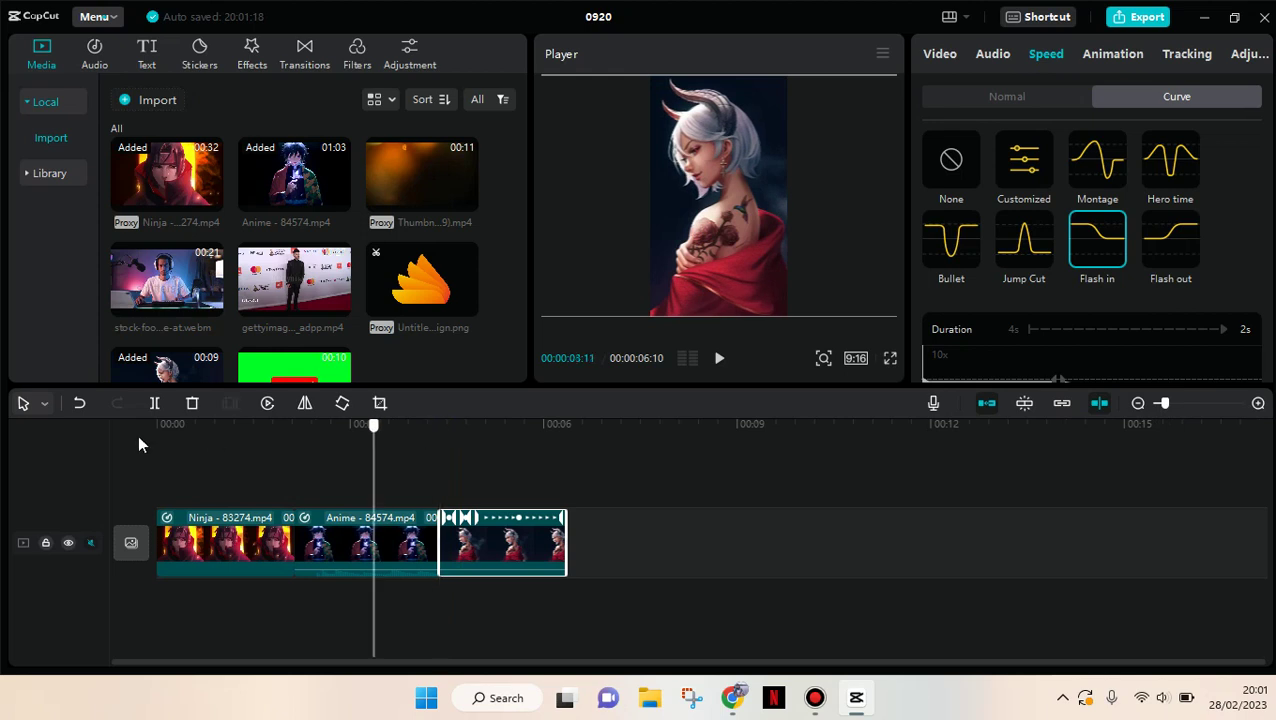
click(135, 445)
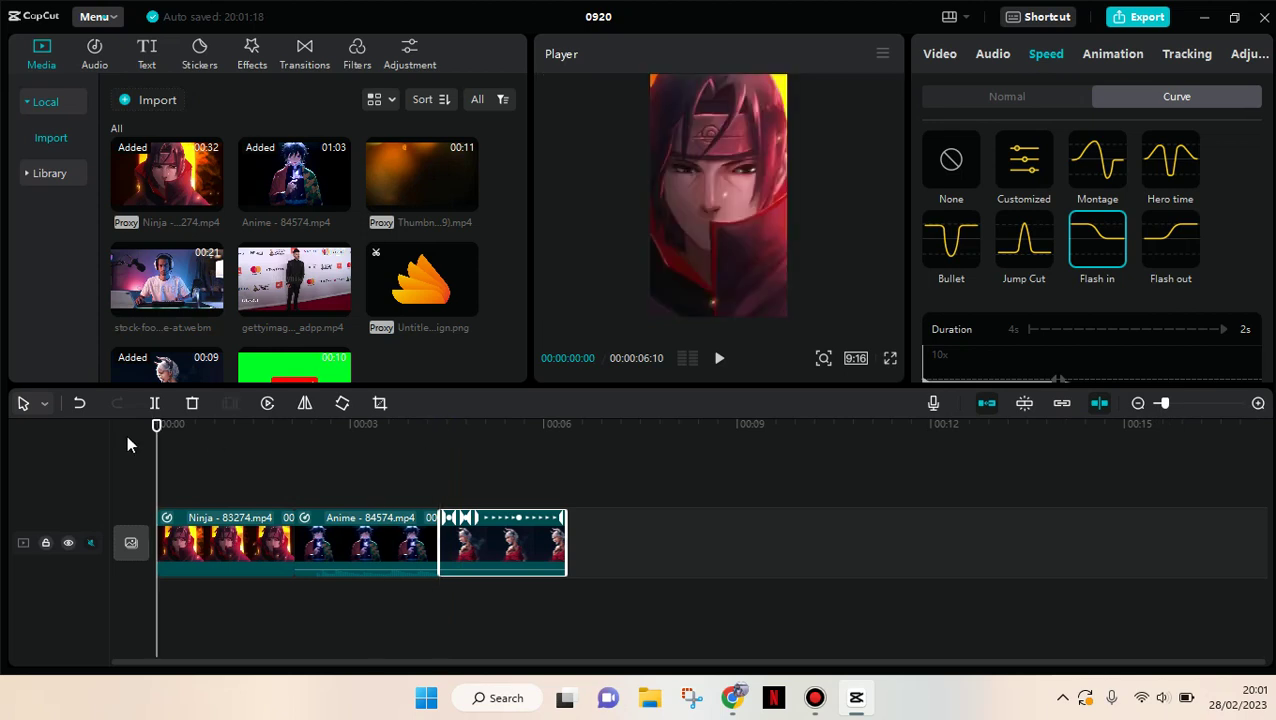
click(338, 459)
click(338, 468)
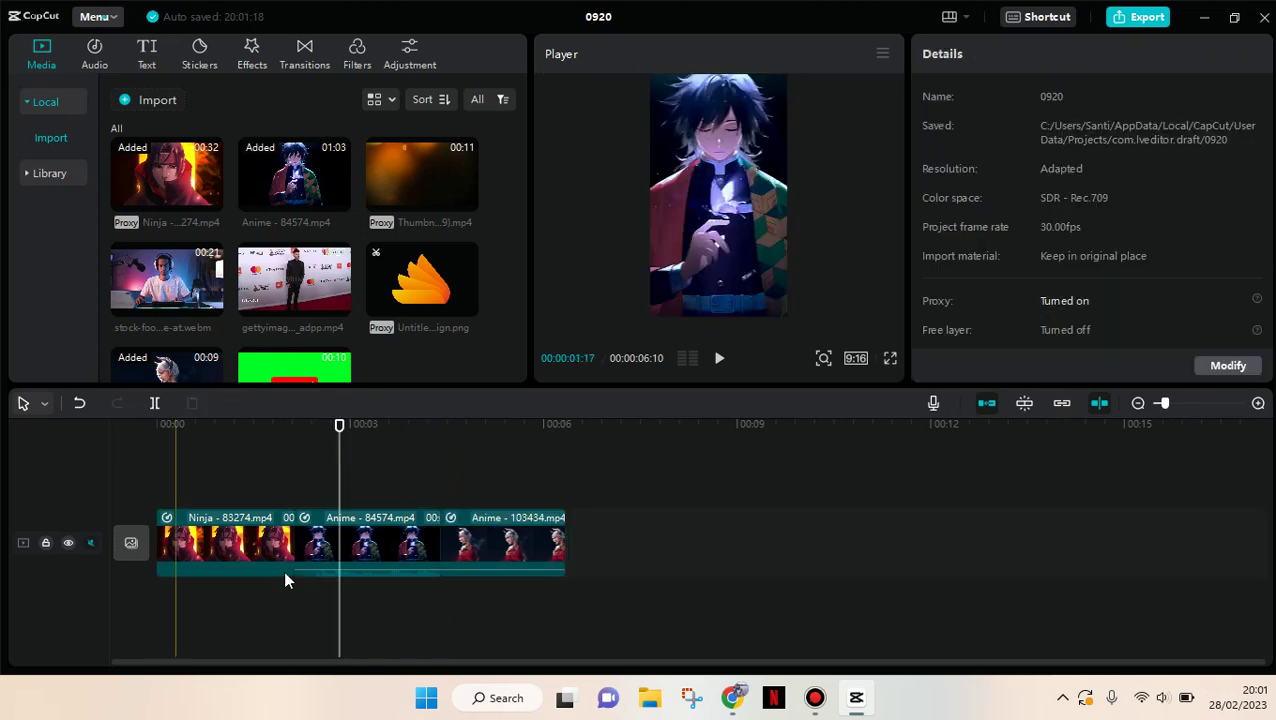
drag(337, 424, 93, 432)
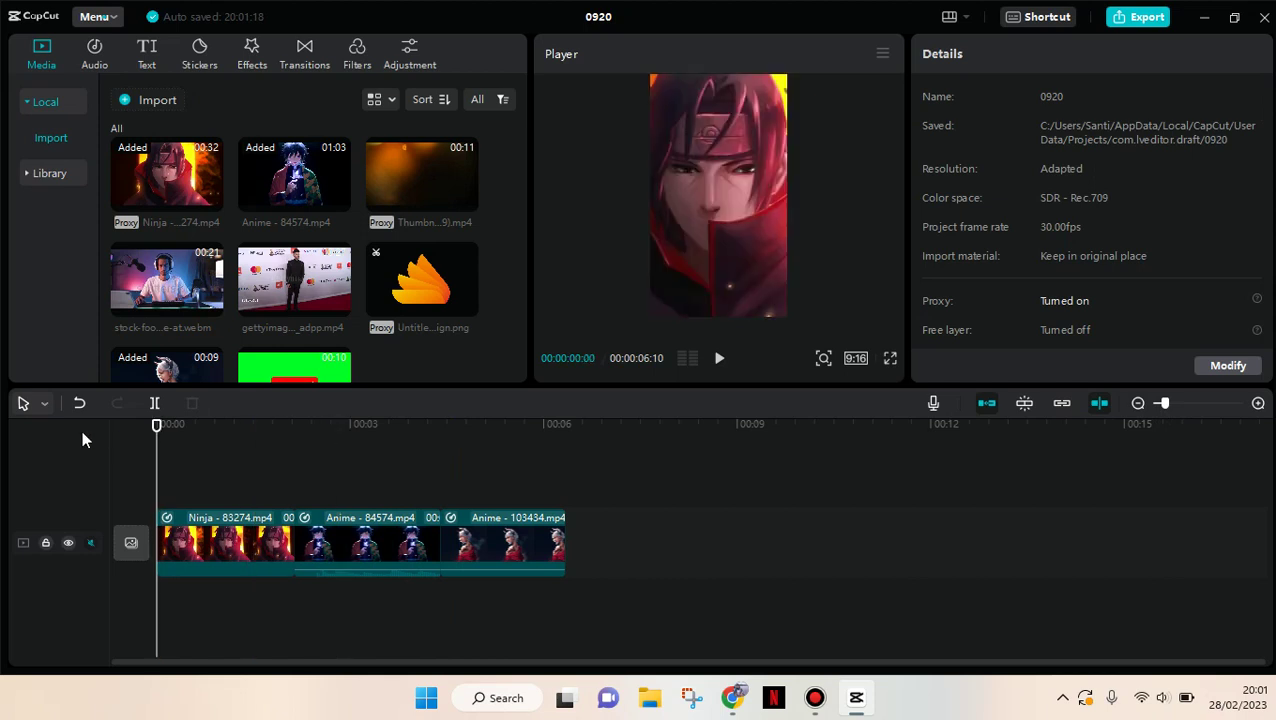
Step: Apply the Swing Bottom In animation to the Ninja clip, shortened to 0.2s
click(238, 542)
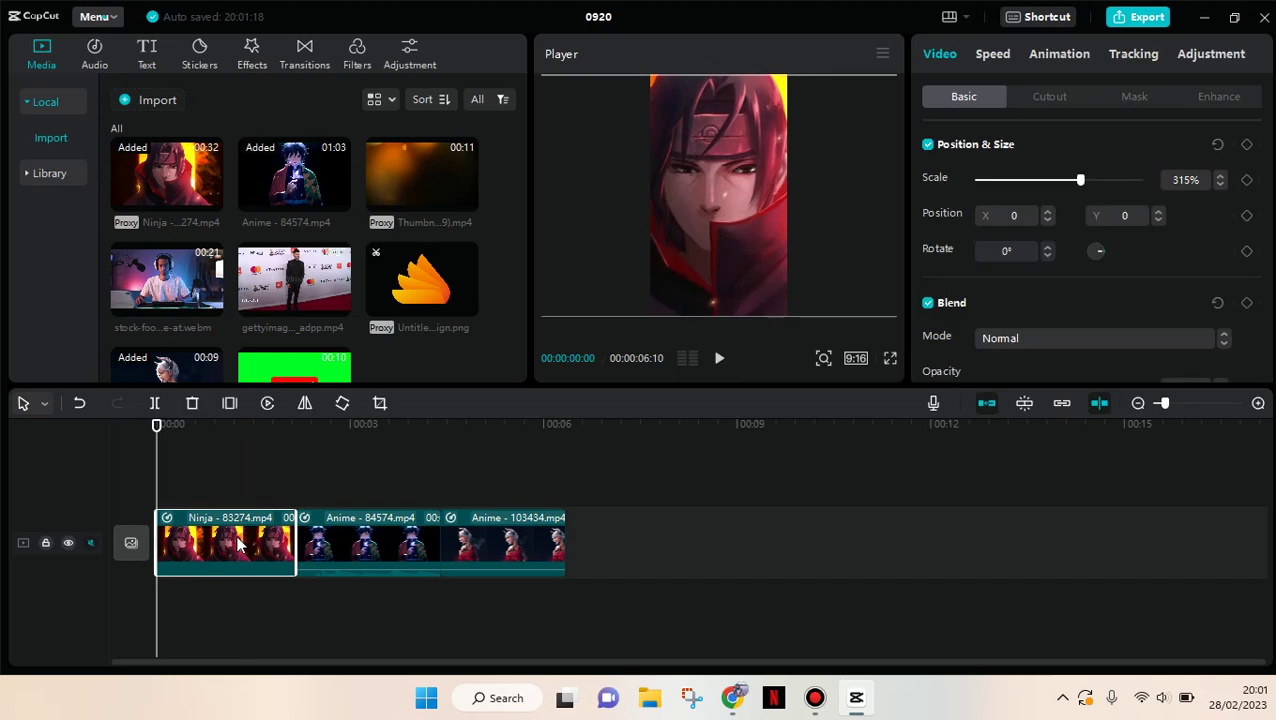
click(1062, 54)
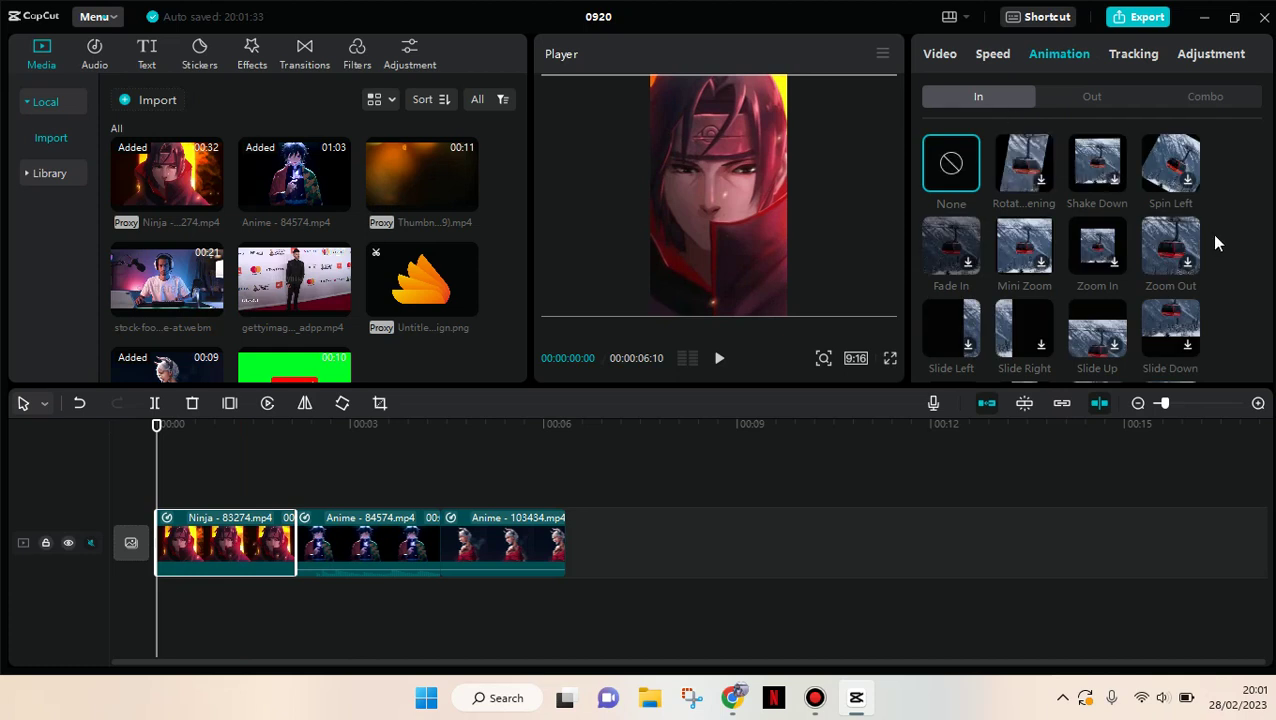
mouse_move(1270, 148)
drag(1270, 148, 1270, 259)
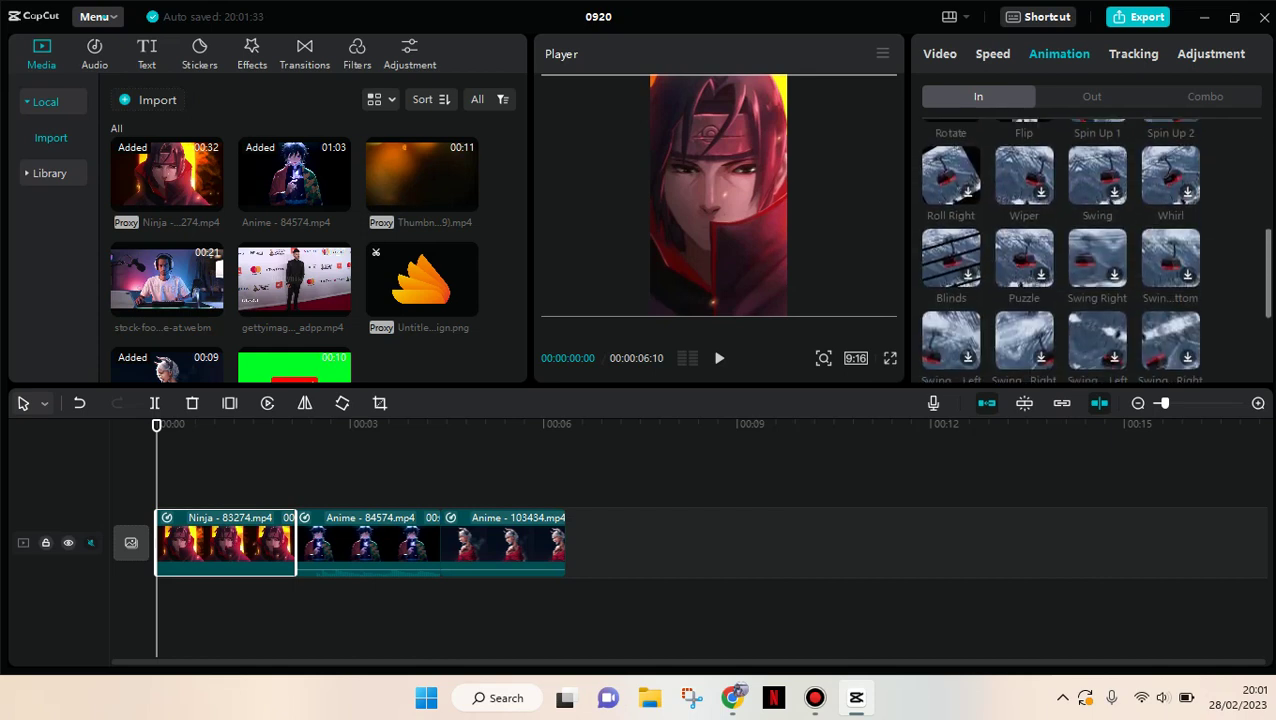
click(1187, 271)
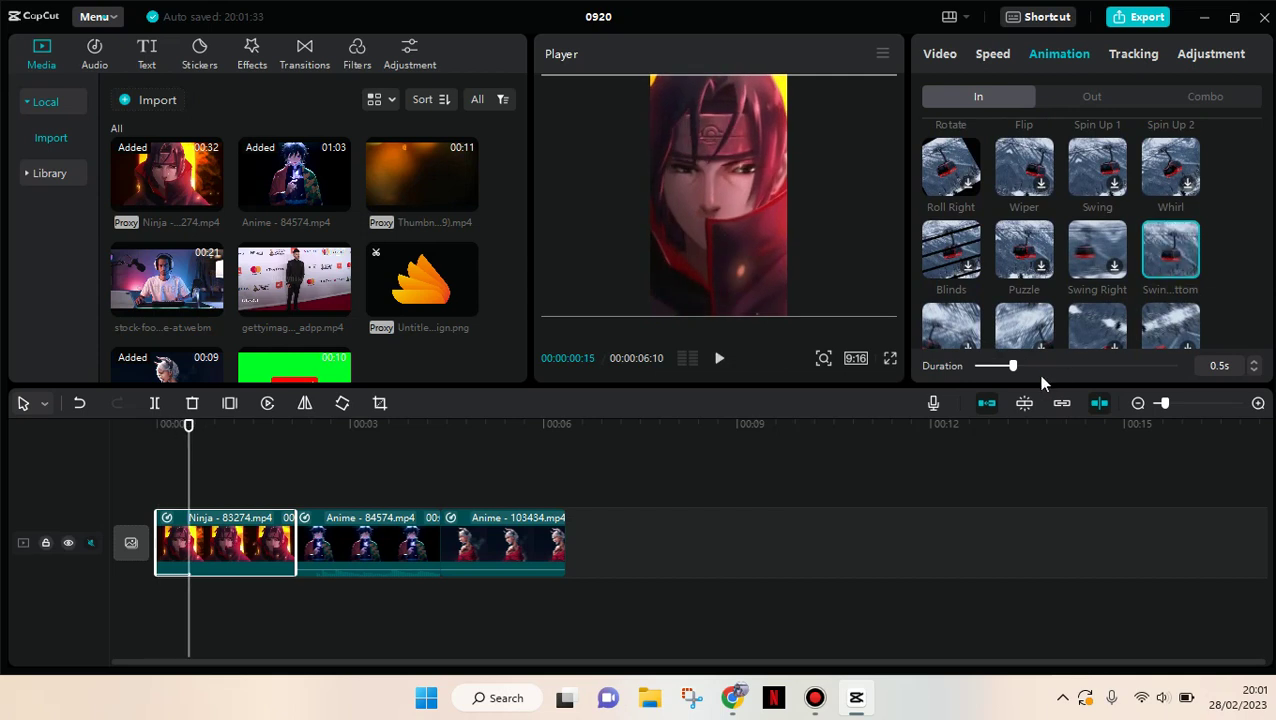
drag(1010, 368, 1005, 368)
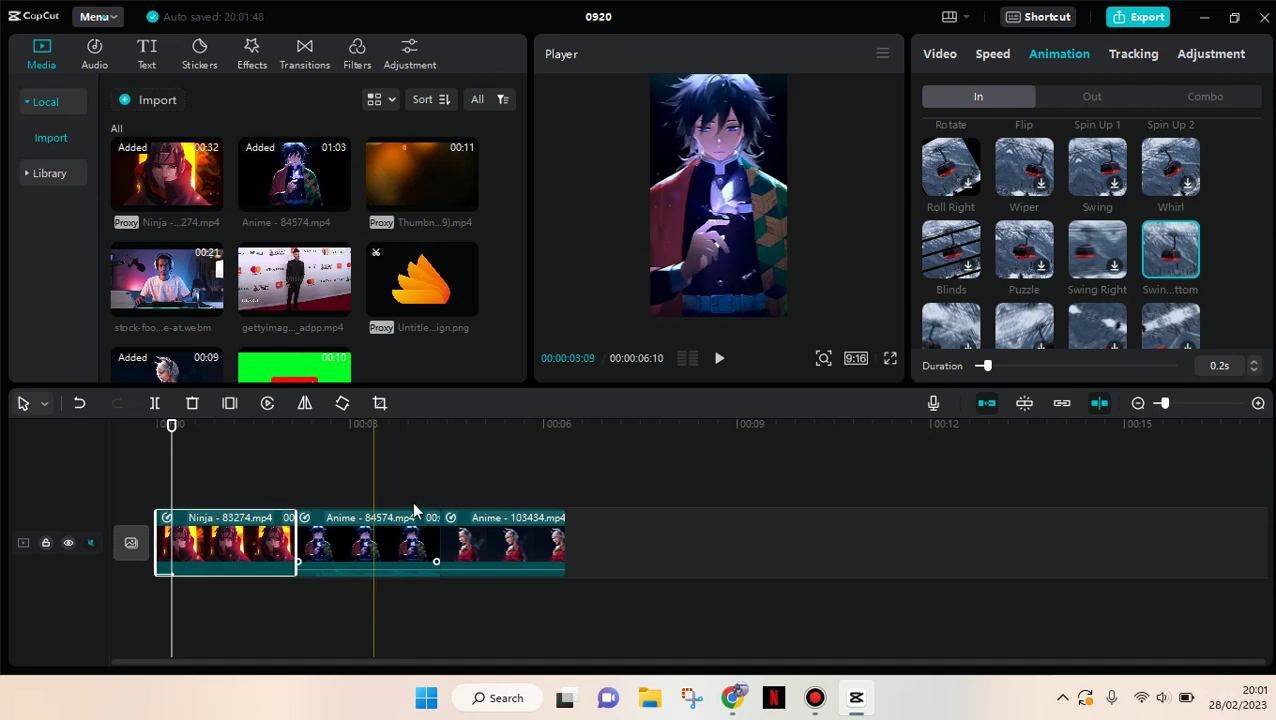
Step: Give the Anime - 84574 clip a shortened Swing Right In animation
click(355, 543)
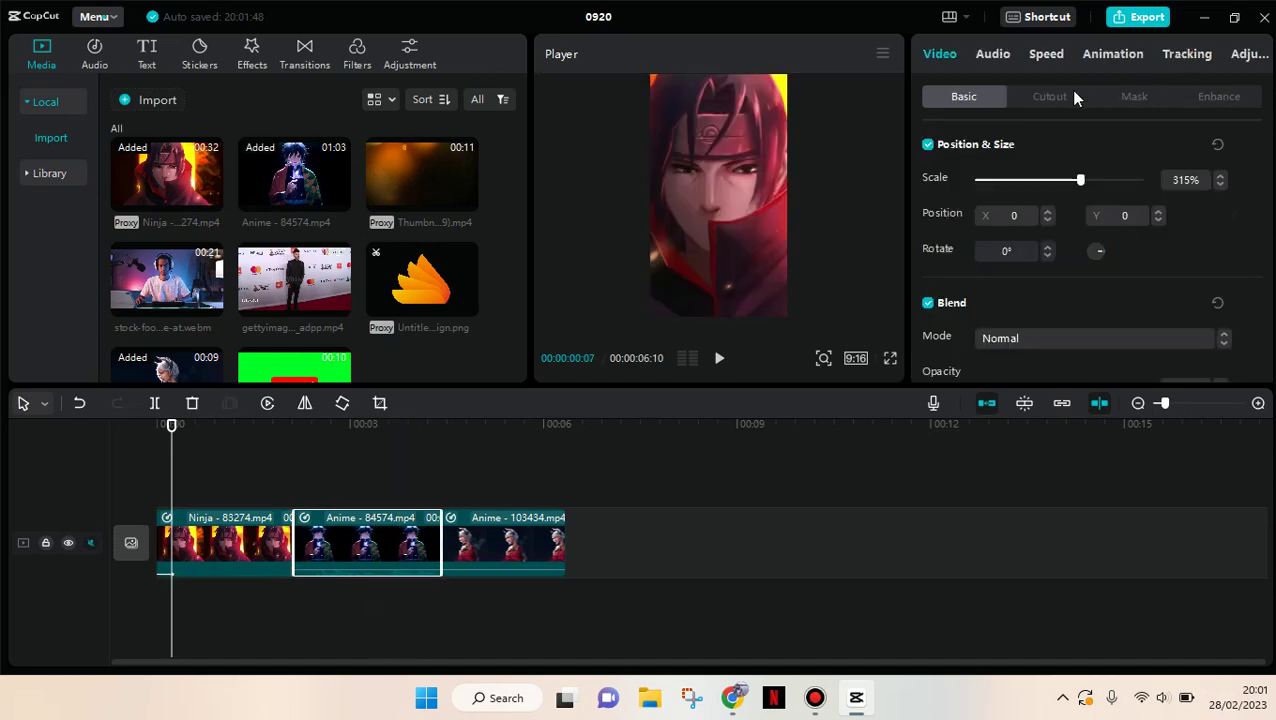
click(1085, 56)
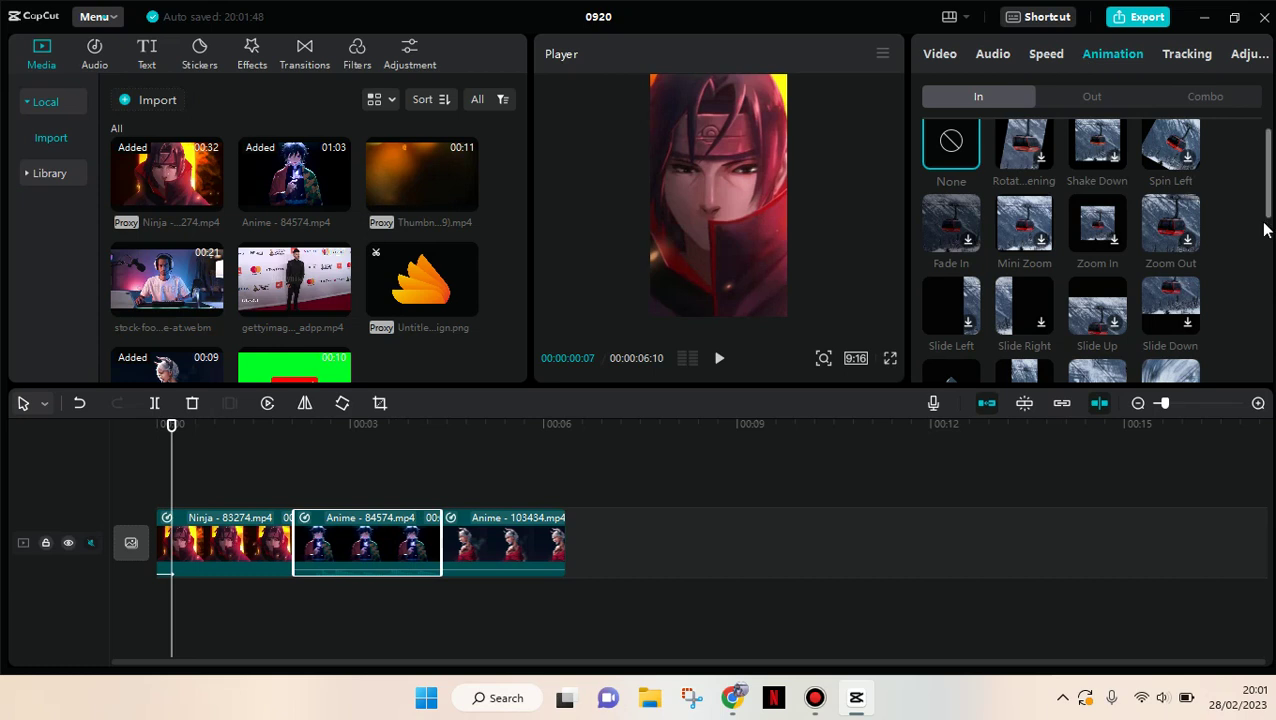
scroll(1266, 192, down, 2)
scroll(1093, 250, down, 5)
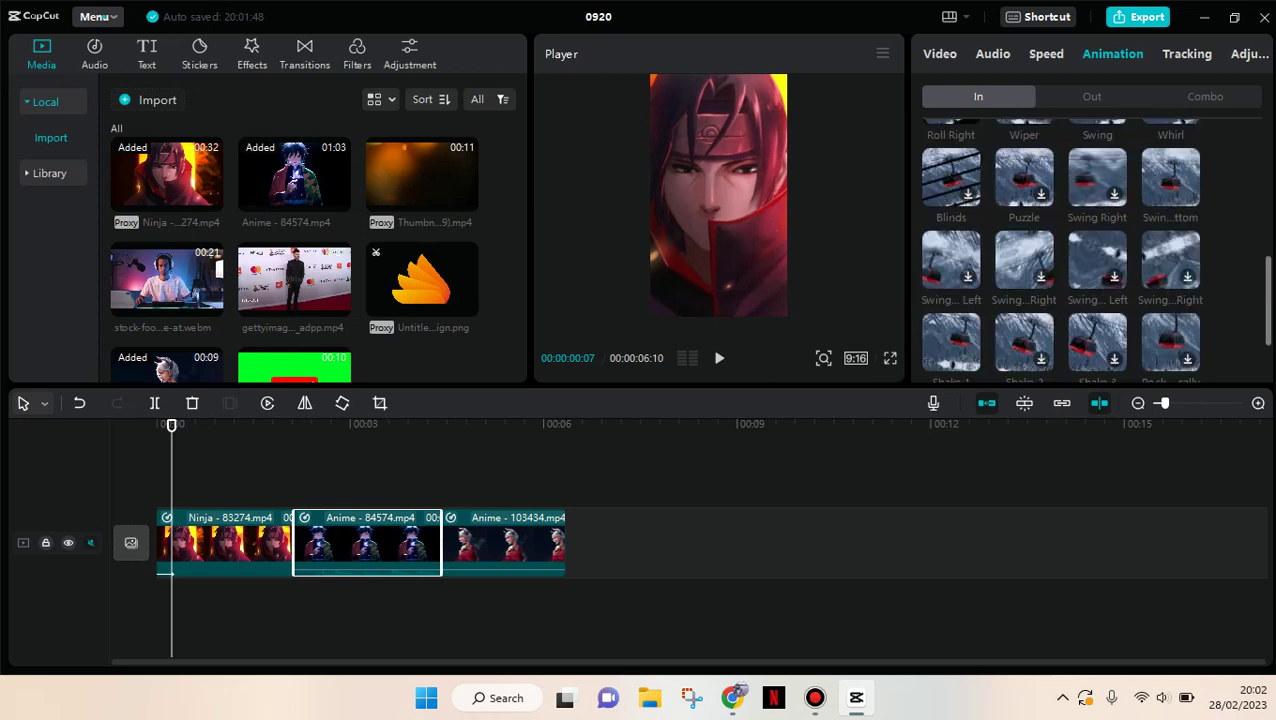
click(1116, 189)
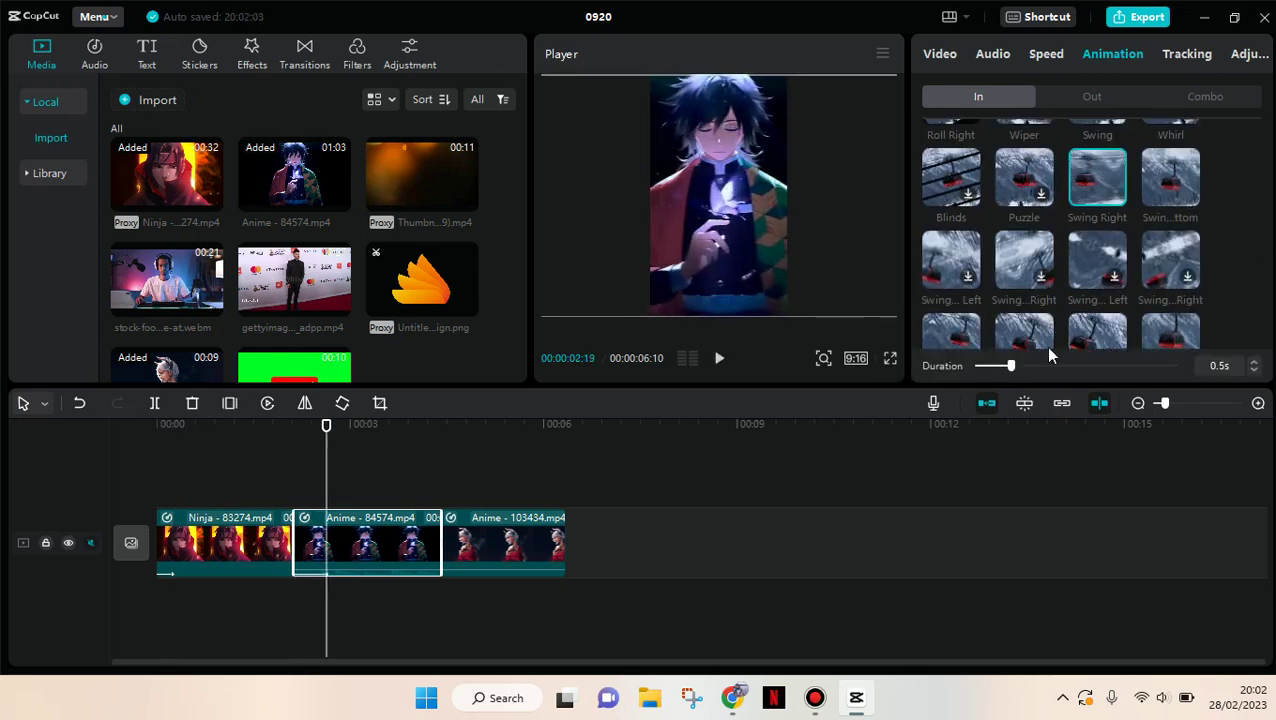
drag(1014, 362, 992, 363)
Step: Give Anime - 103434 a Swing Bottom In animation lasting 0.3s
click(501, 552)
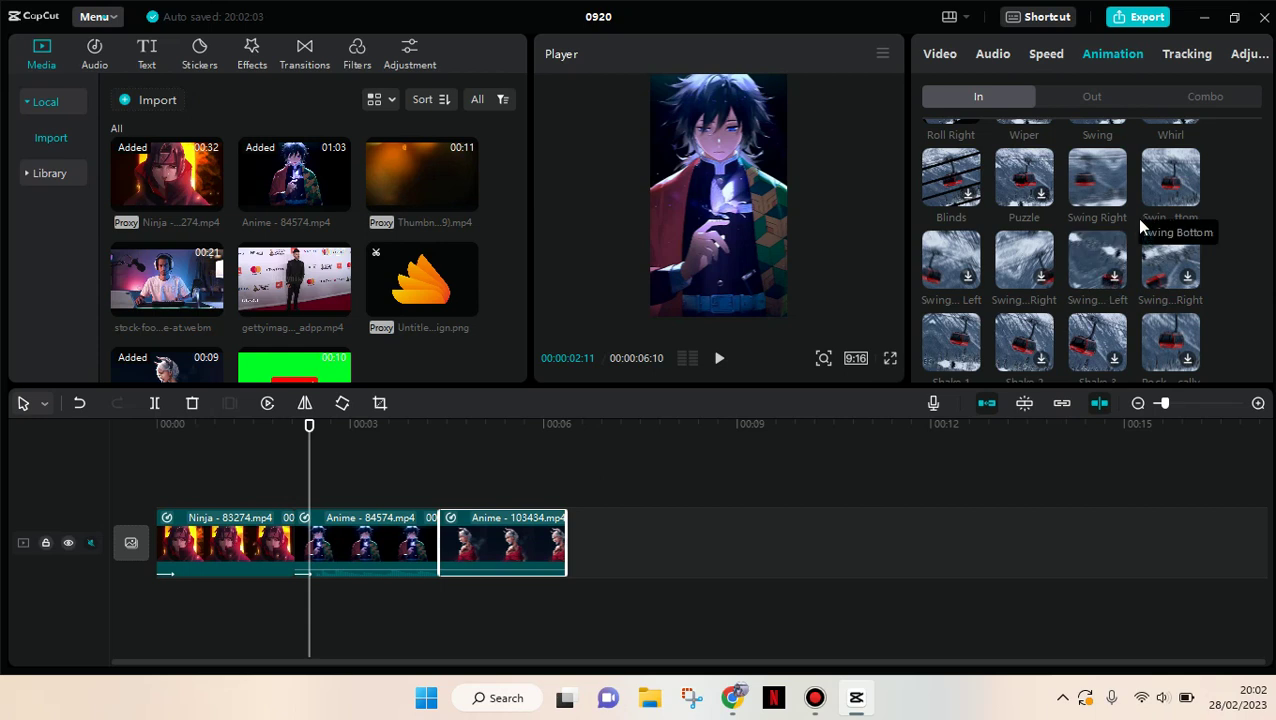
click(1185, 198)
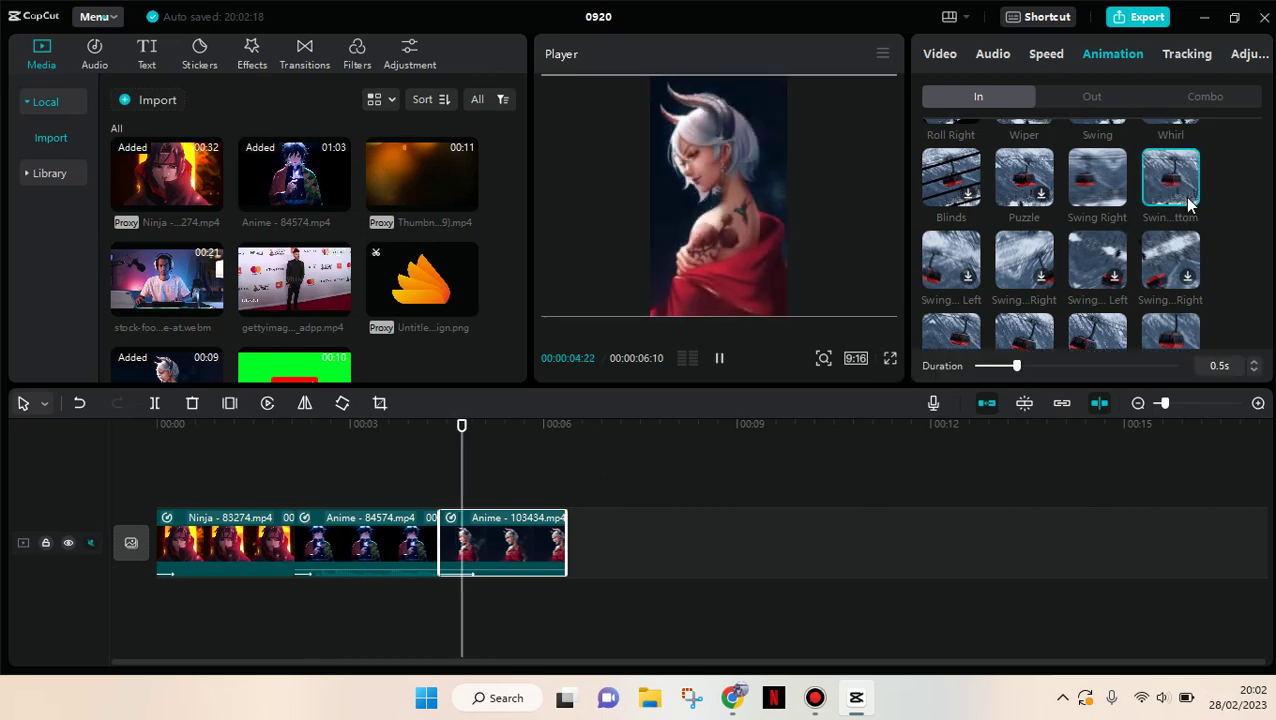
drag(1003, 368, 990, 368)
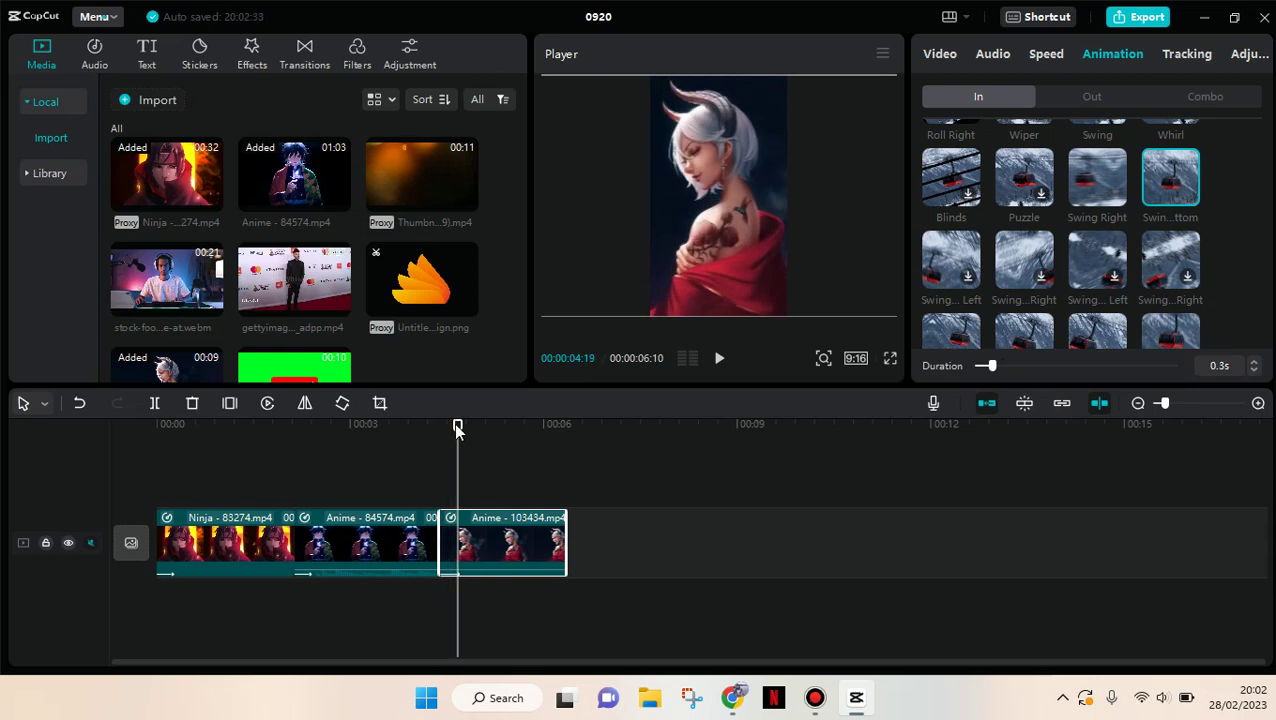
Step: Return the playhead to the start and bring up the video effects library
drag(456, 425, 326, 425)
key(Home)
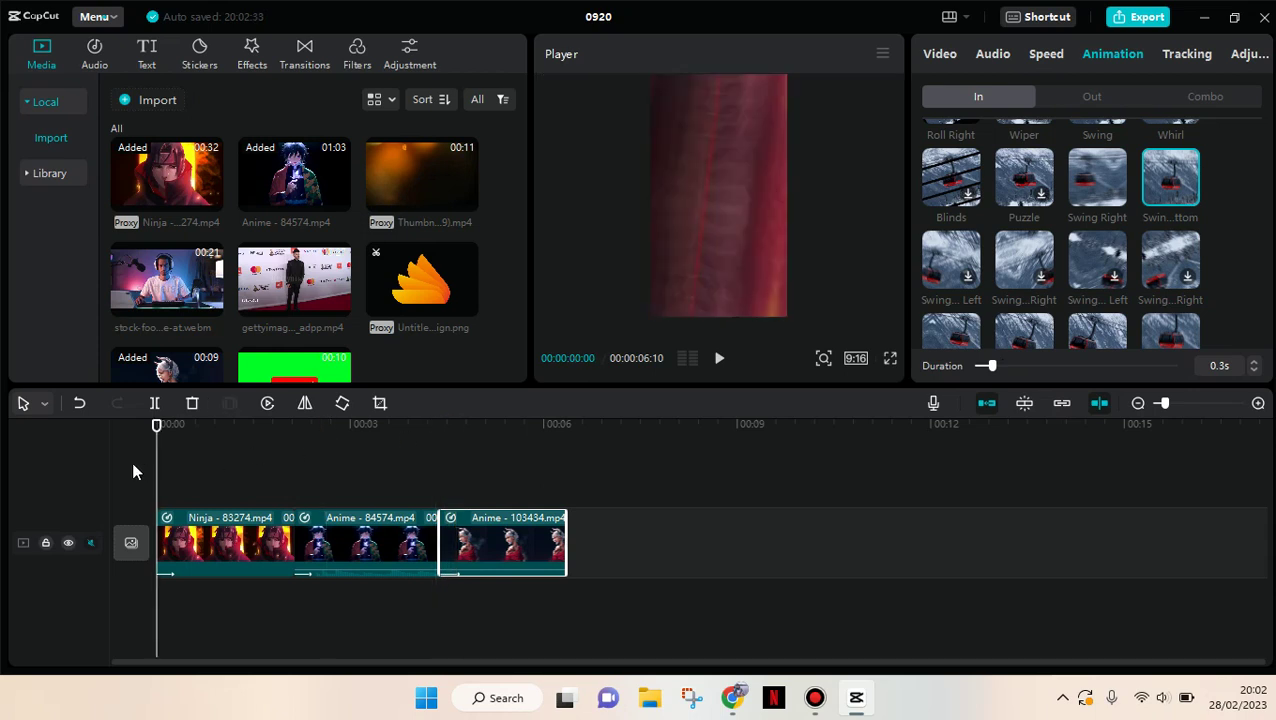
click(241, 72)
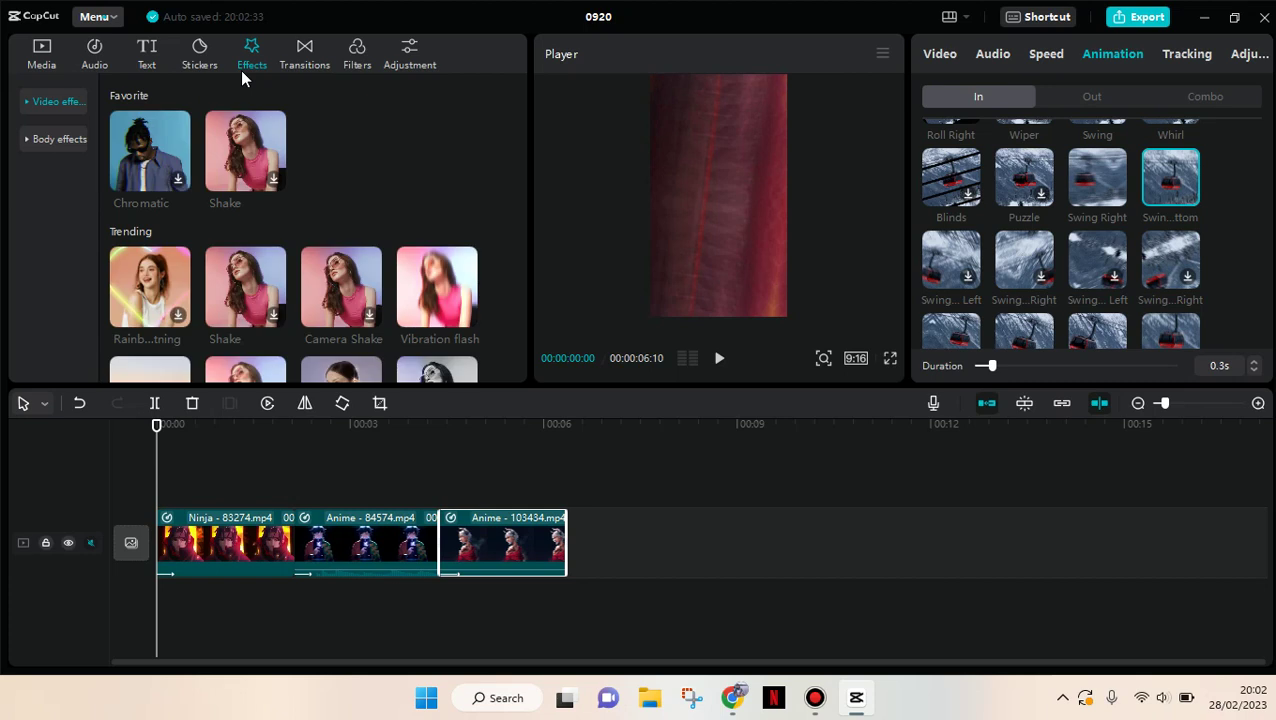
Step: Add the Slanted Blur effect from Opening & closing, trimmed to a brief opening stretch
click(50, 105)
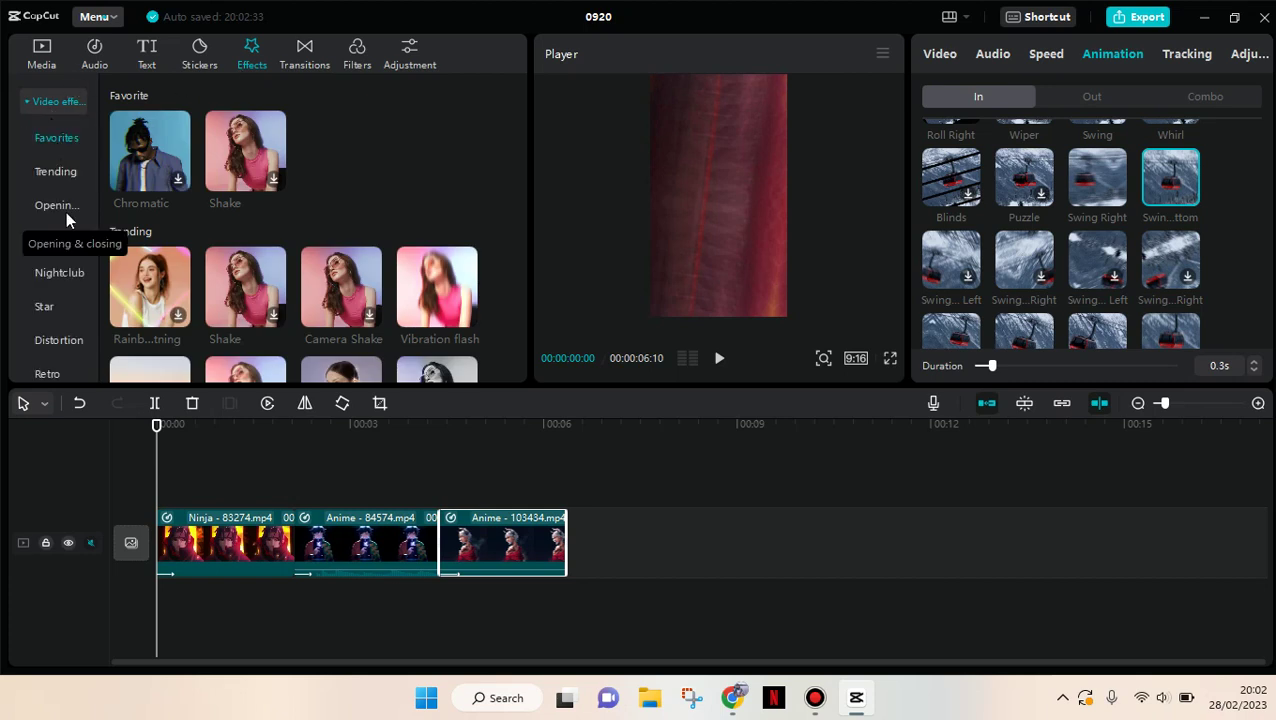
click(66, 212)
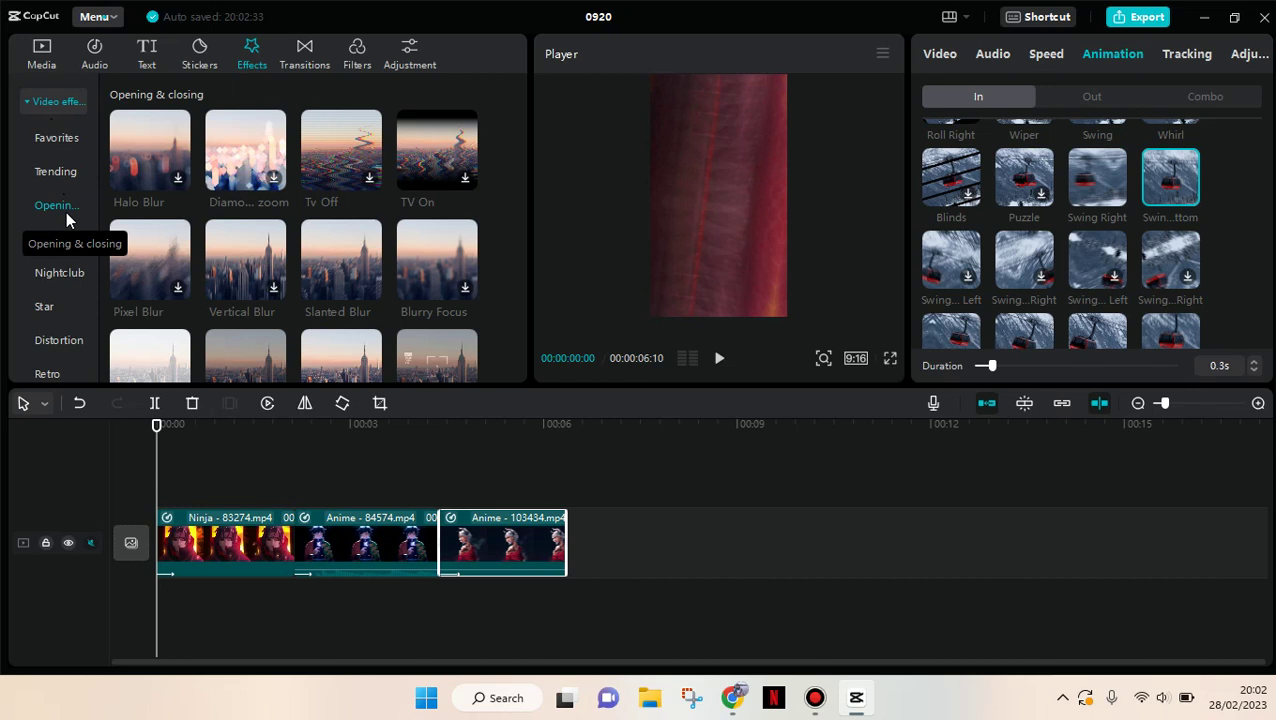
click(369, 288)
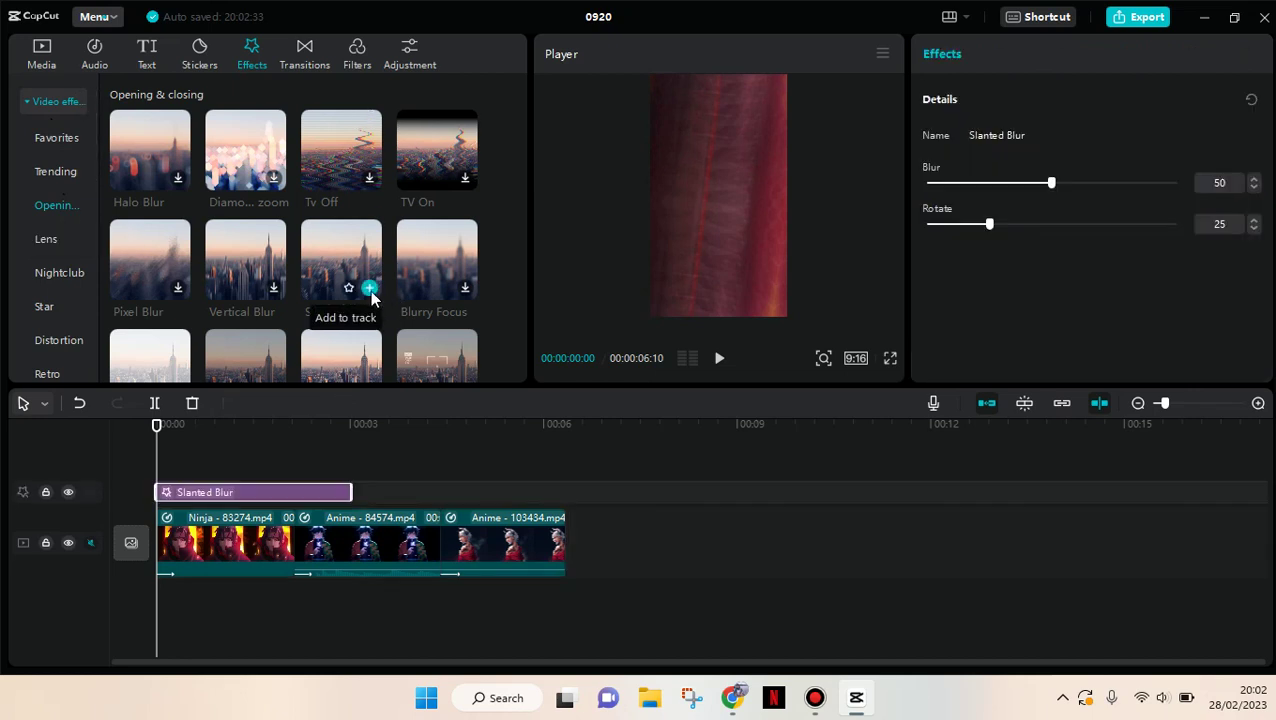
drag(349, 491, 181, 513)
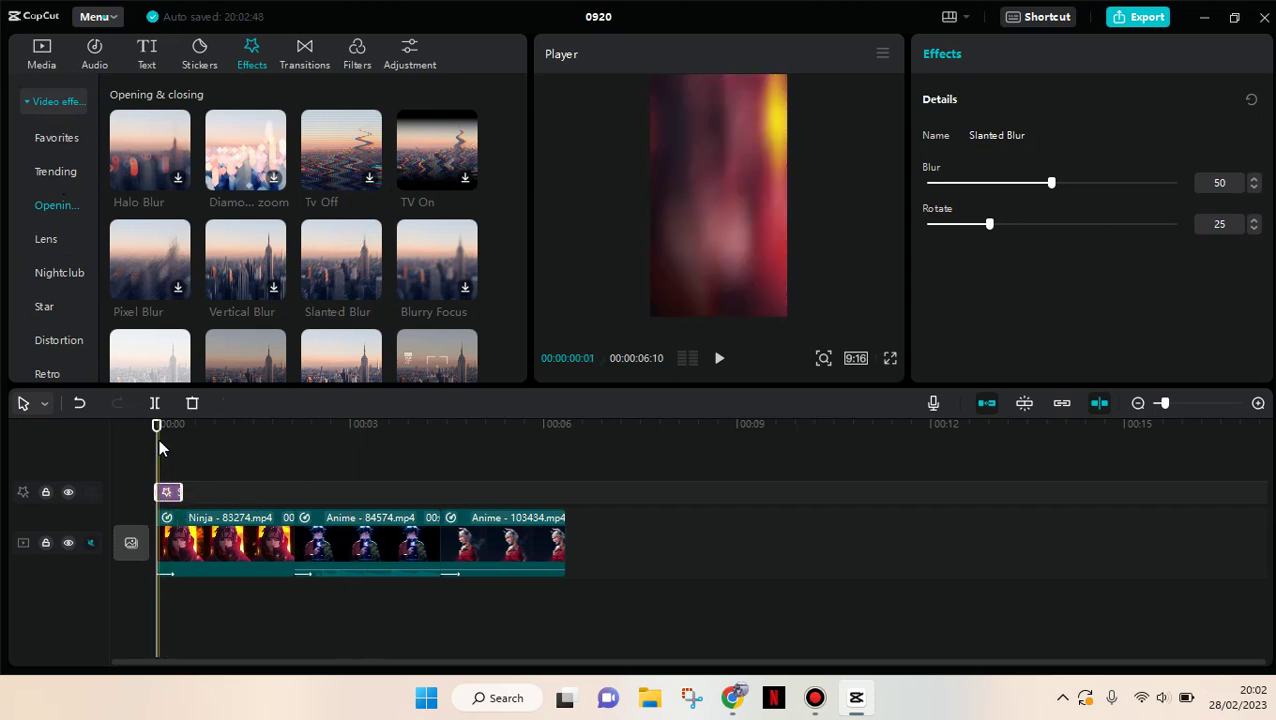
Step: Play the preview with the Slanted Blur selected, then stop playback
key(space)
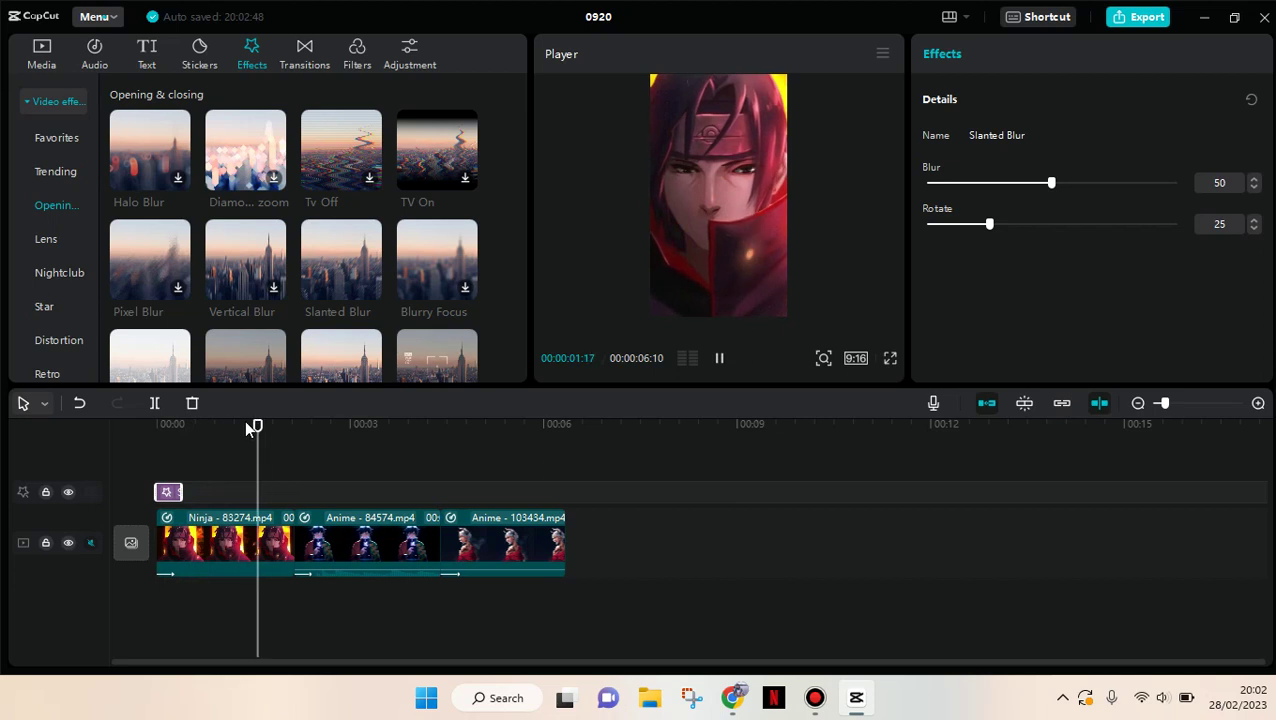
click(160, 491)
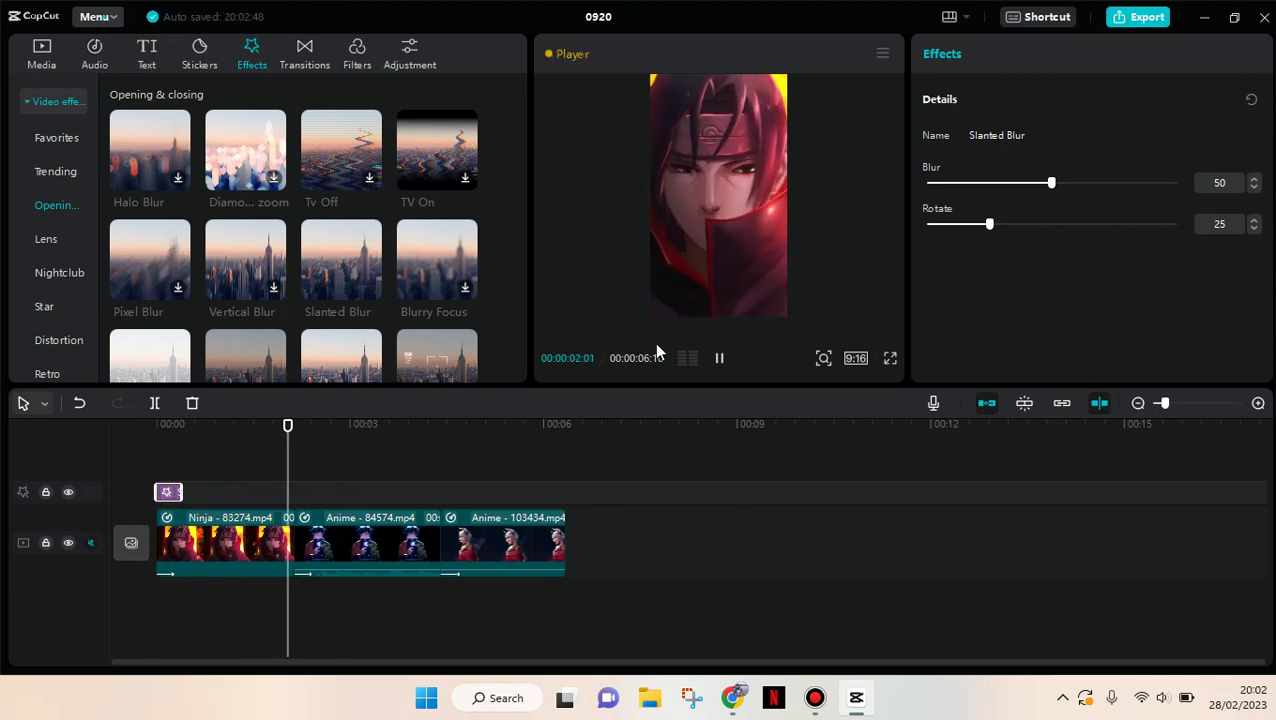
click(717, 362)
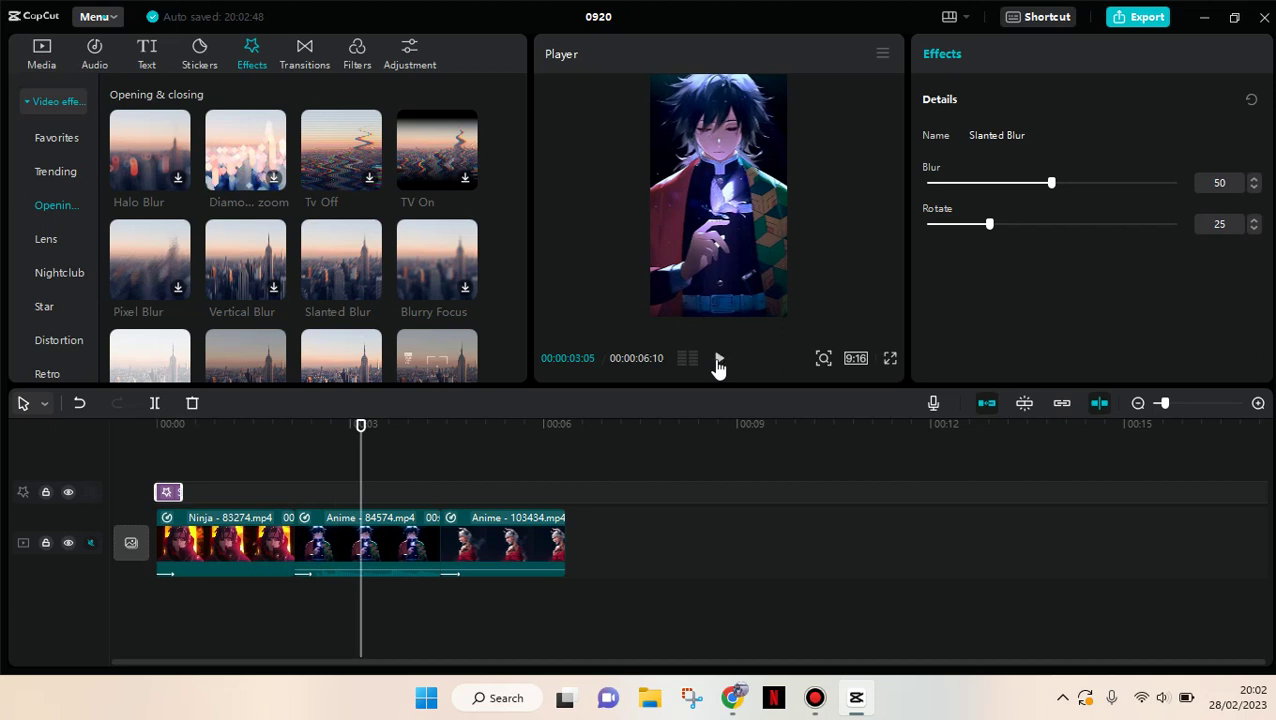
Step: Set the Slanted Blur to Blur 100 and Rotate 50
drag(1051, 183, 1226, 193)
click(1228, 223)
key(Return)
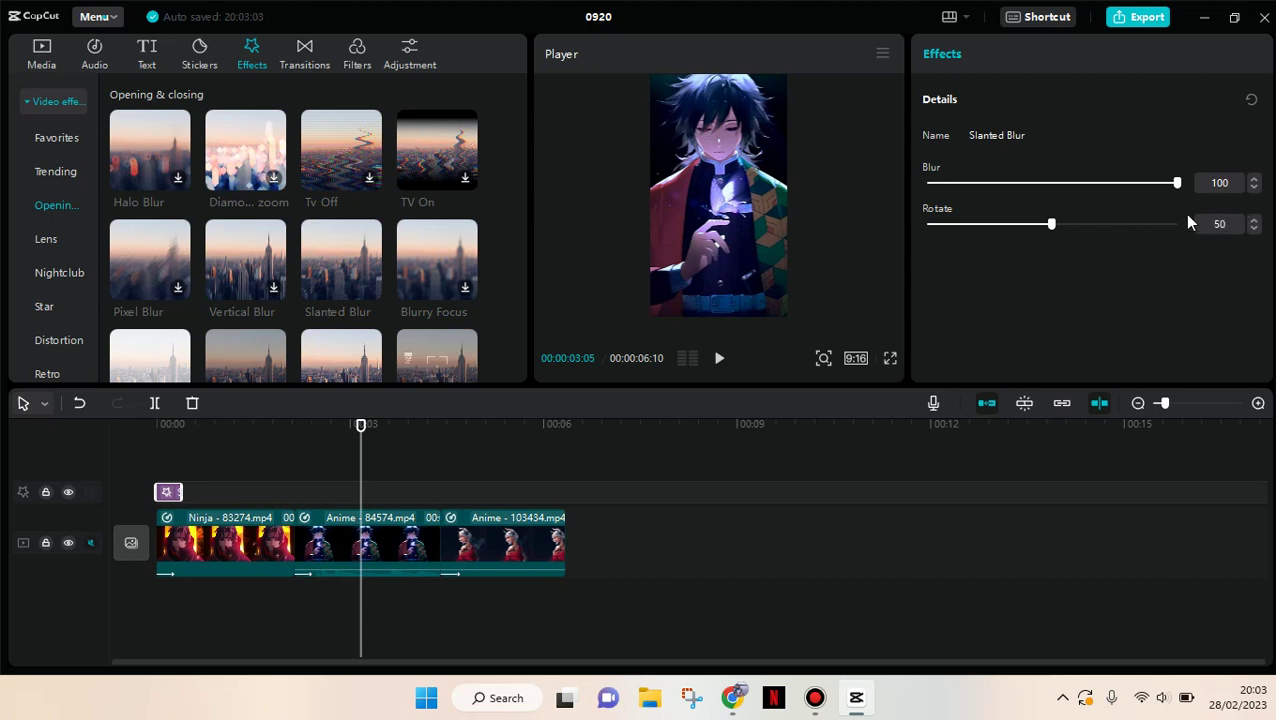
Step: Copy the Slanted Blur and stack the pasted copy on a new track at the start
right_click(167, 494)
click(192, 471)
right_click(194, 476)
click(218, 490)
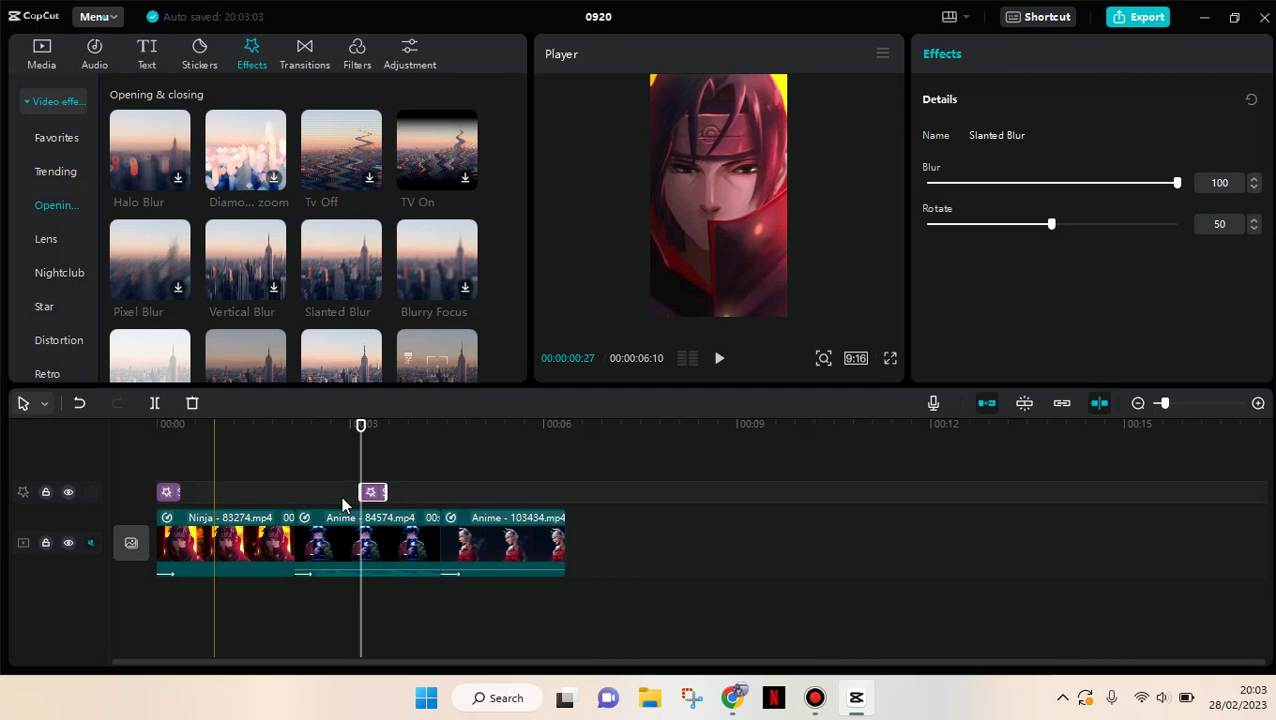
drag(375, 494, 163, 474)
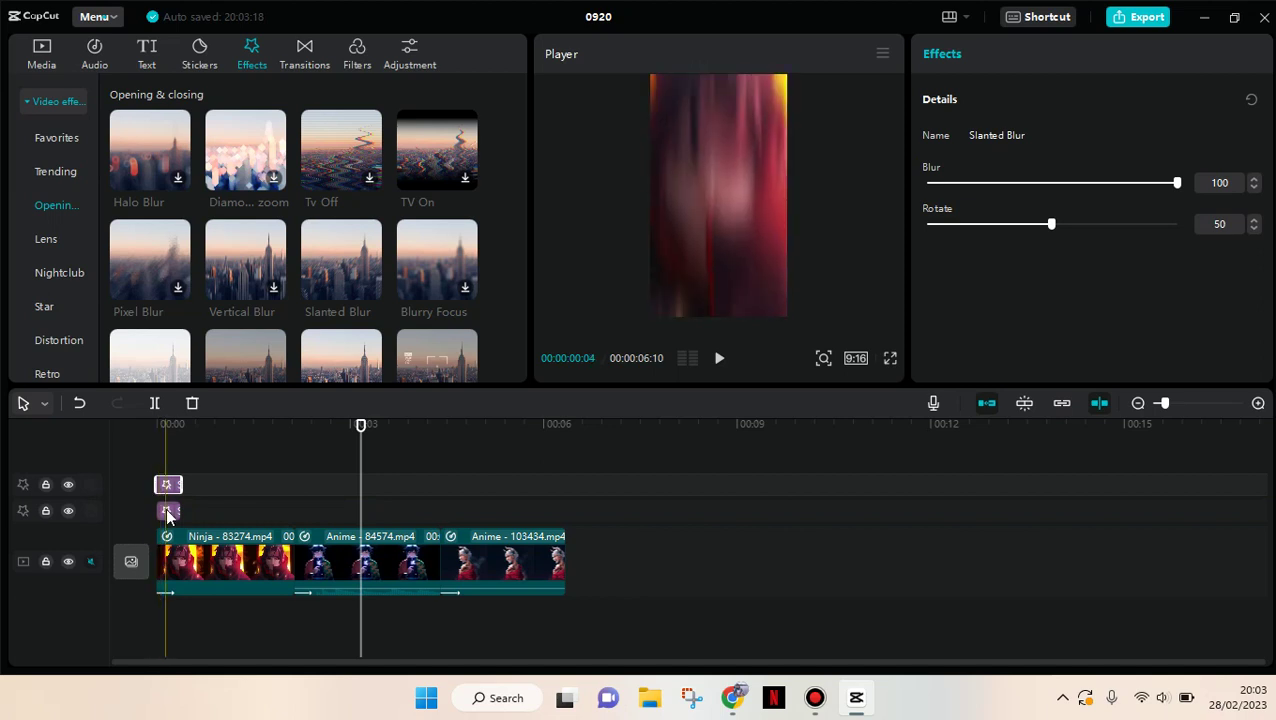
right_click(168, 513)
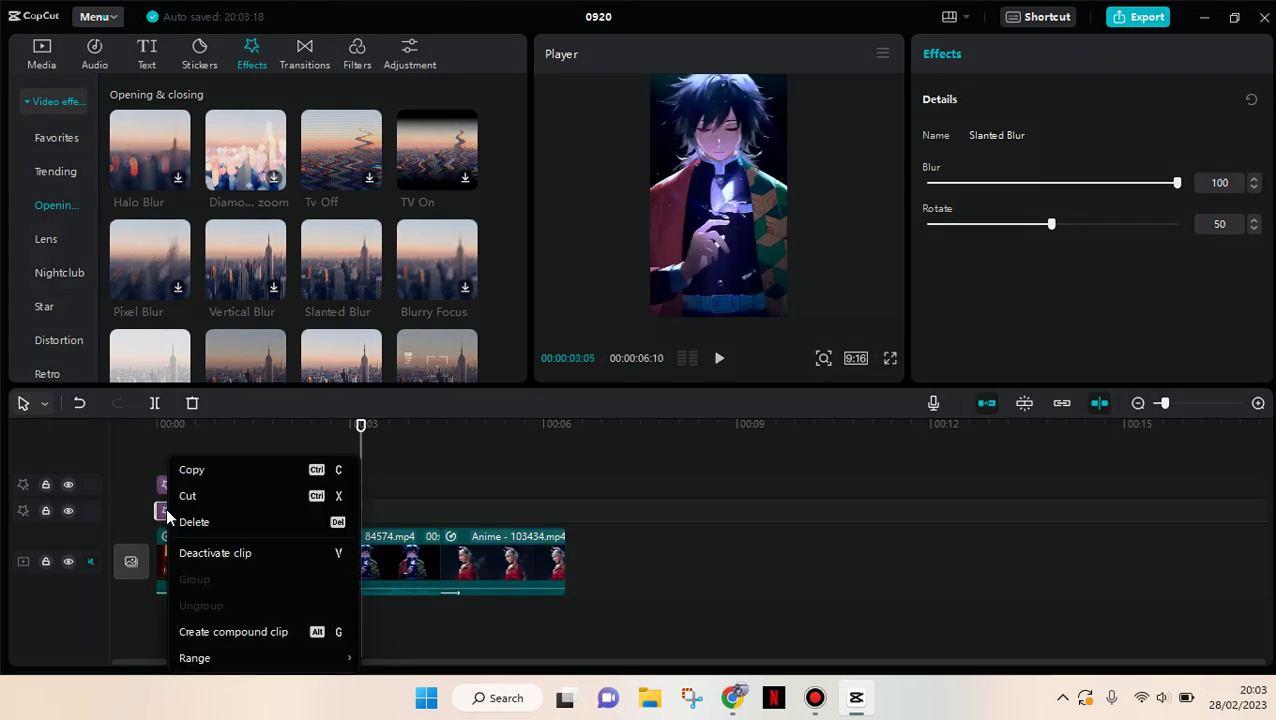
Step: Paste two stacked Slanted Blurs at the second clip's start, undoing an accidental trim
click(228, 477)
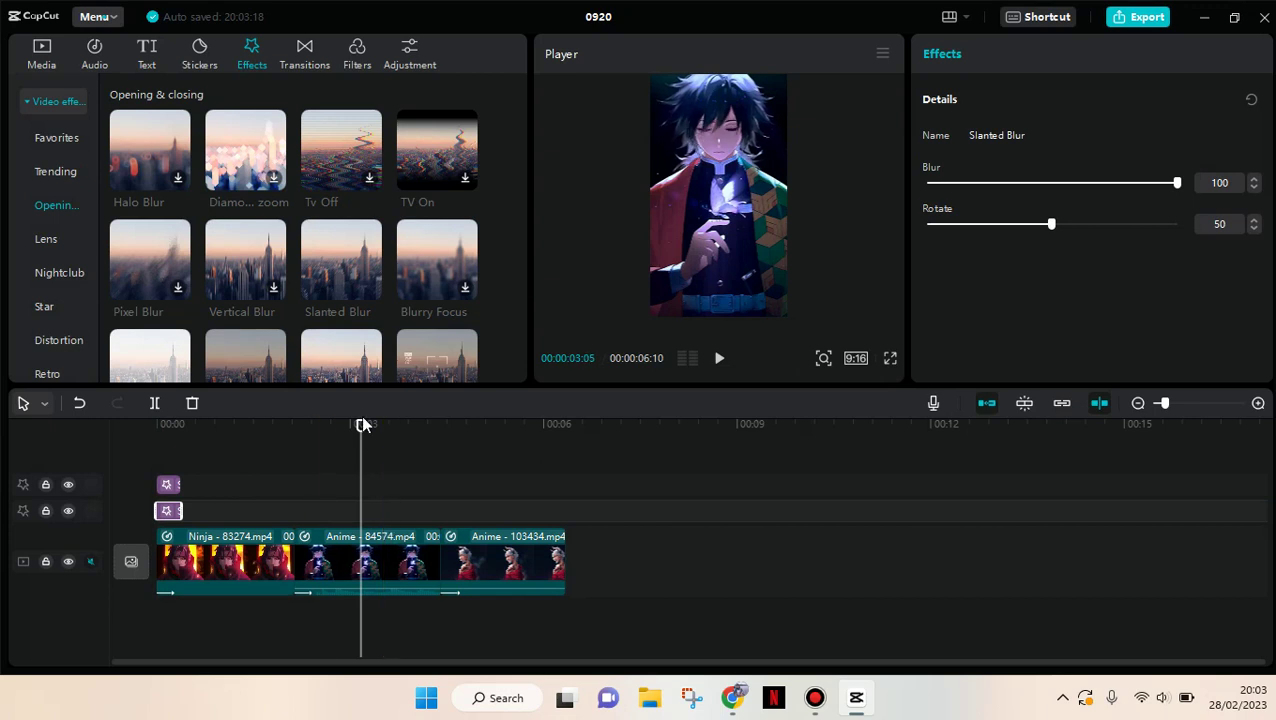
drag(361, 418, 294, 418)
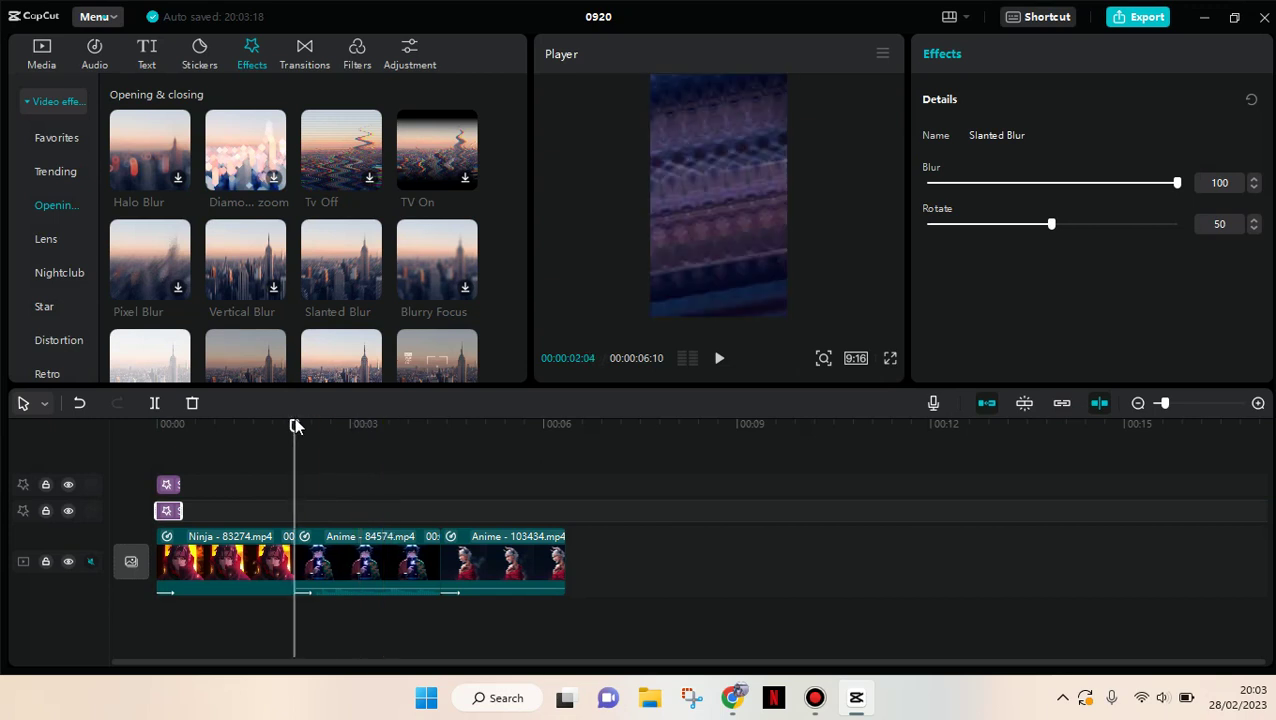
right_click(311, 502)
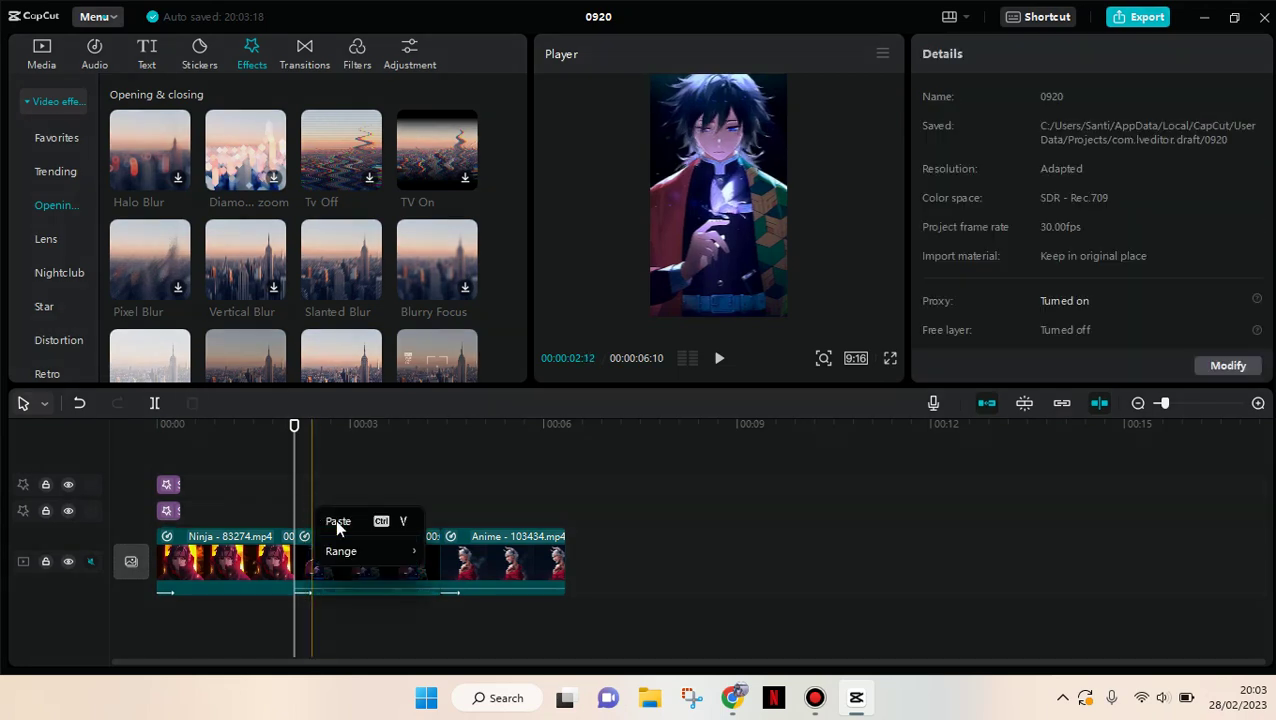
click(339, 525)
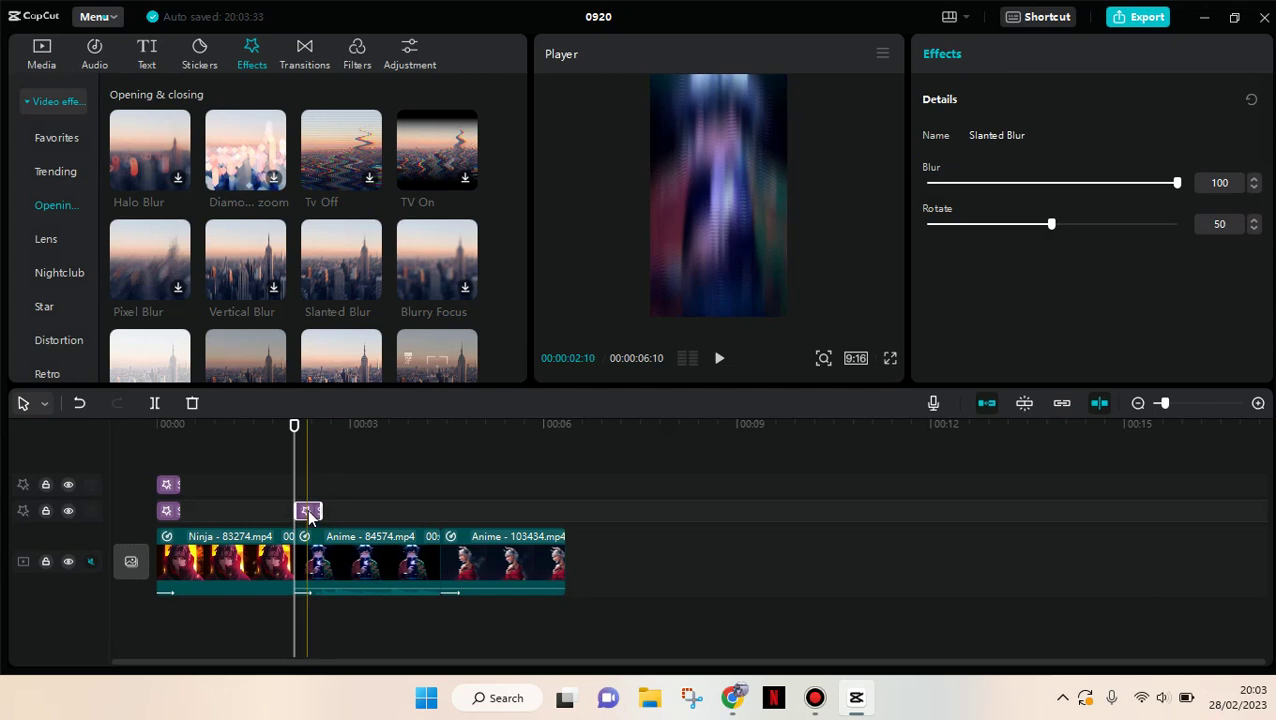
right_click(315, 482)
click(345, 498)
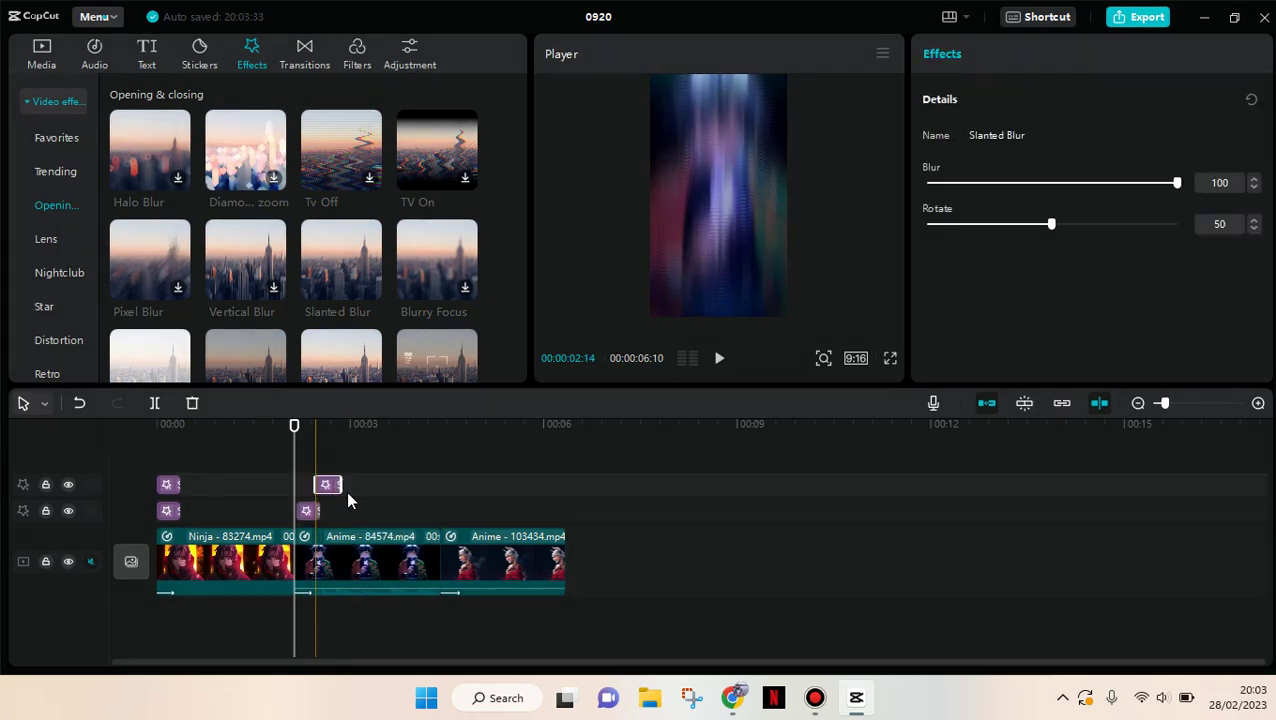
drag(333, 485, 308, 490)
key(ctrl+z)
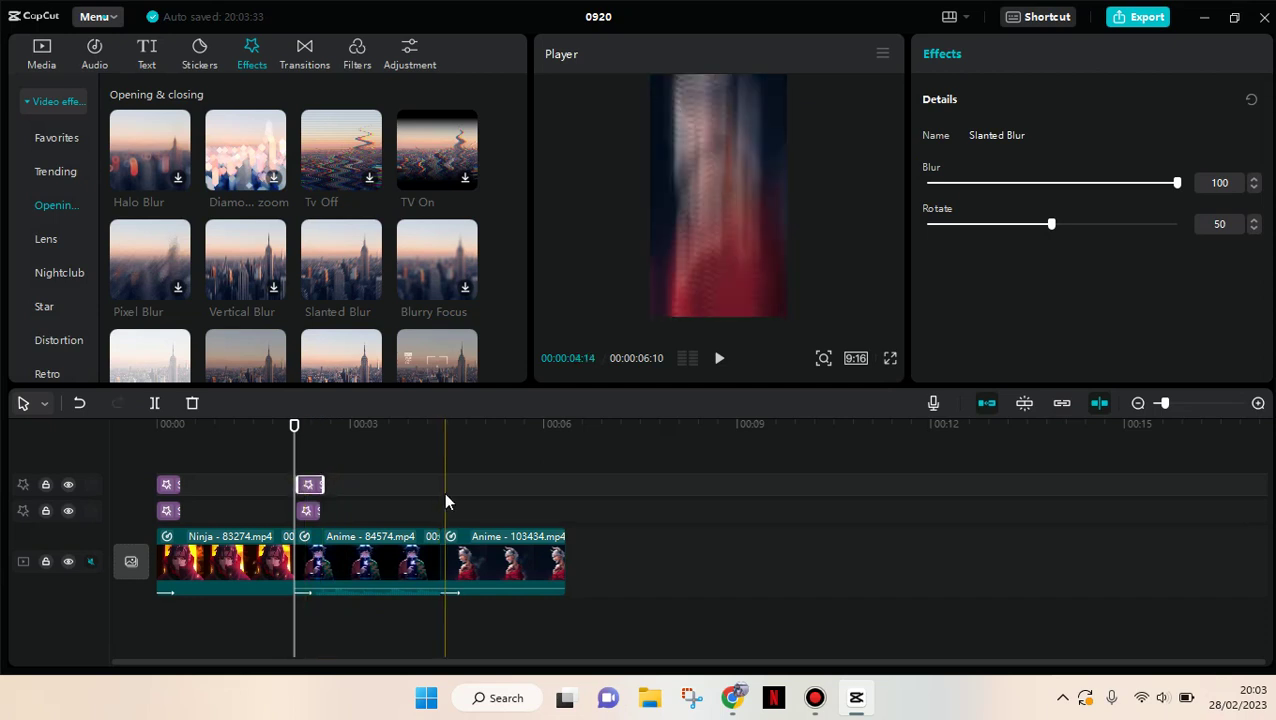
Step: Paste two stacked, aligned Slanted Blurs at the third clip's start, then rewind the playhead
right_click(445, 497)
click(462, 511)
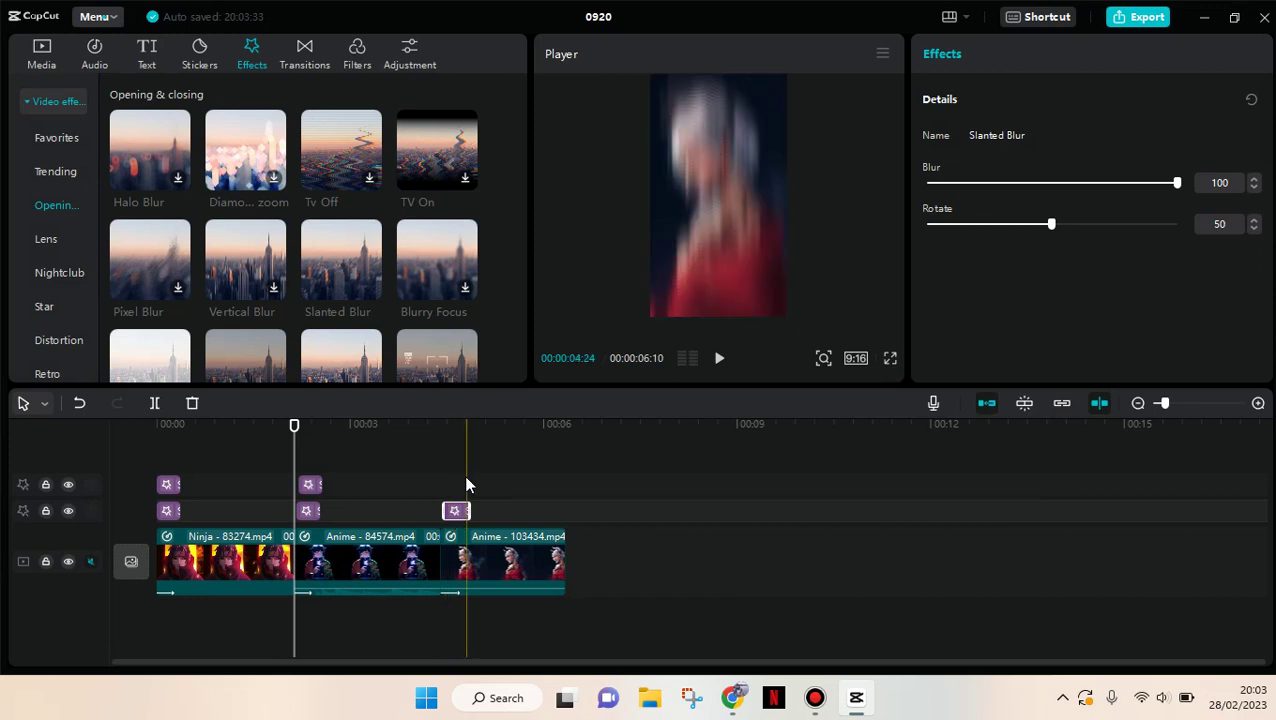
right_click(464, 475)
click(498, 498)
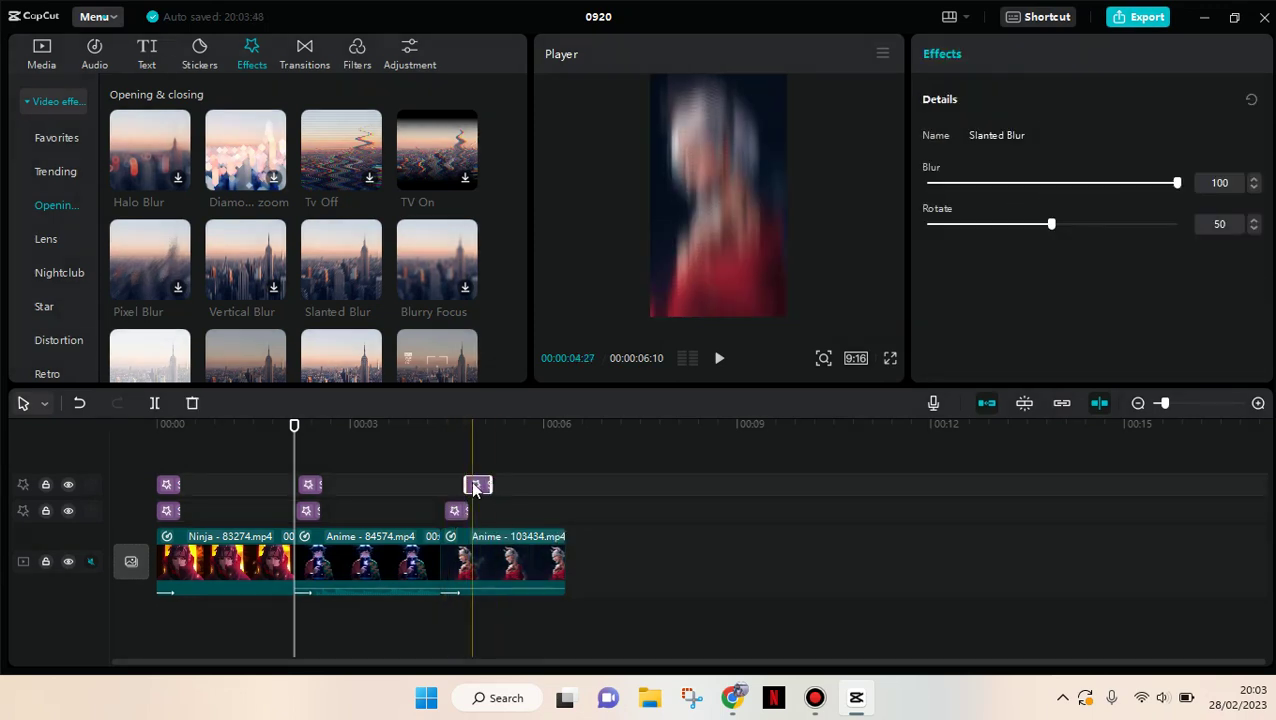
drag(471, 482, 455, 487)
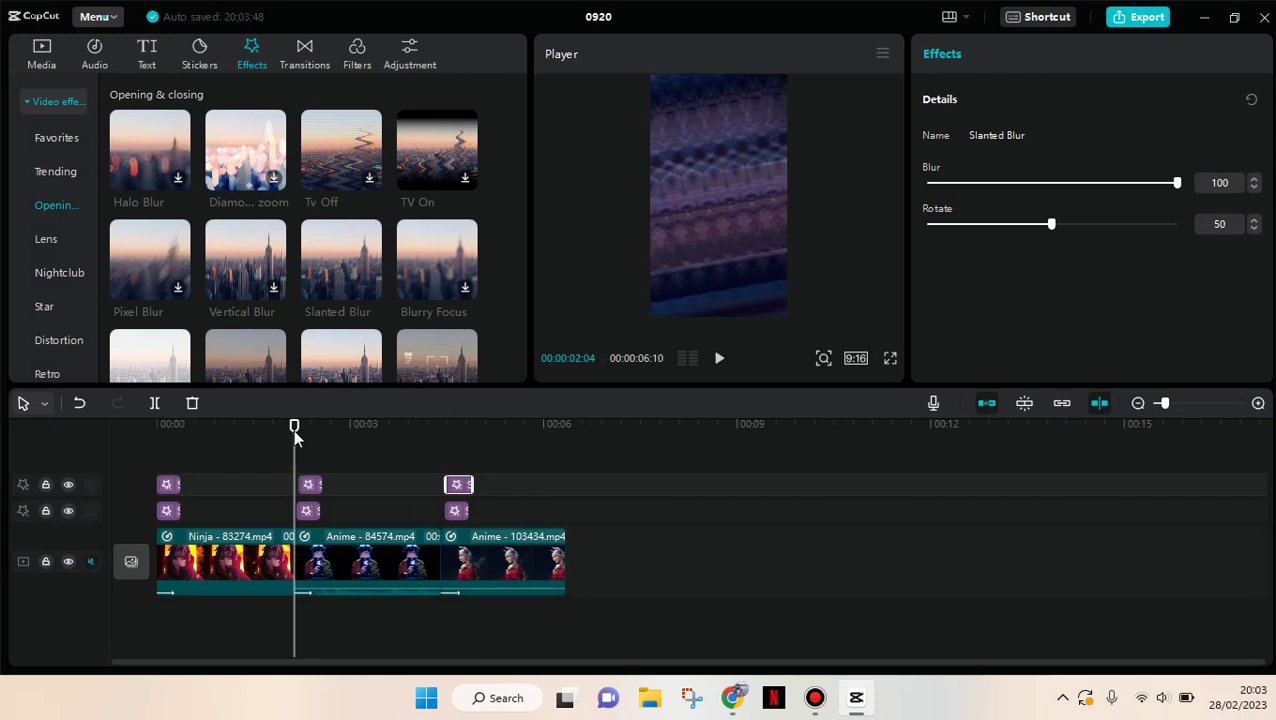
drag(293, 429, 88, 429)
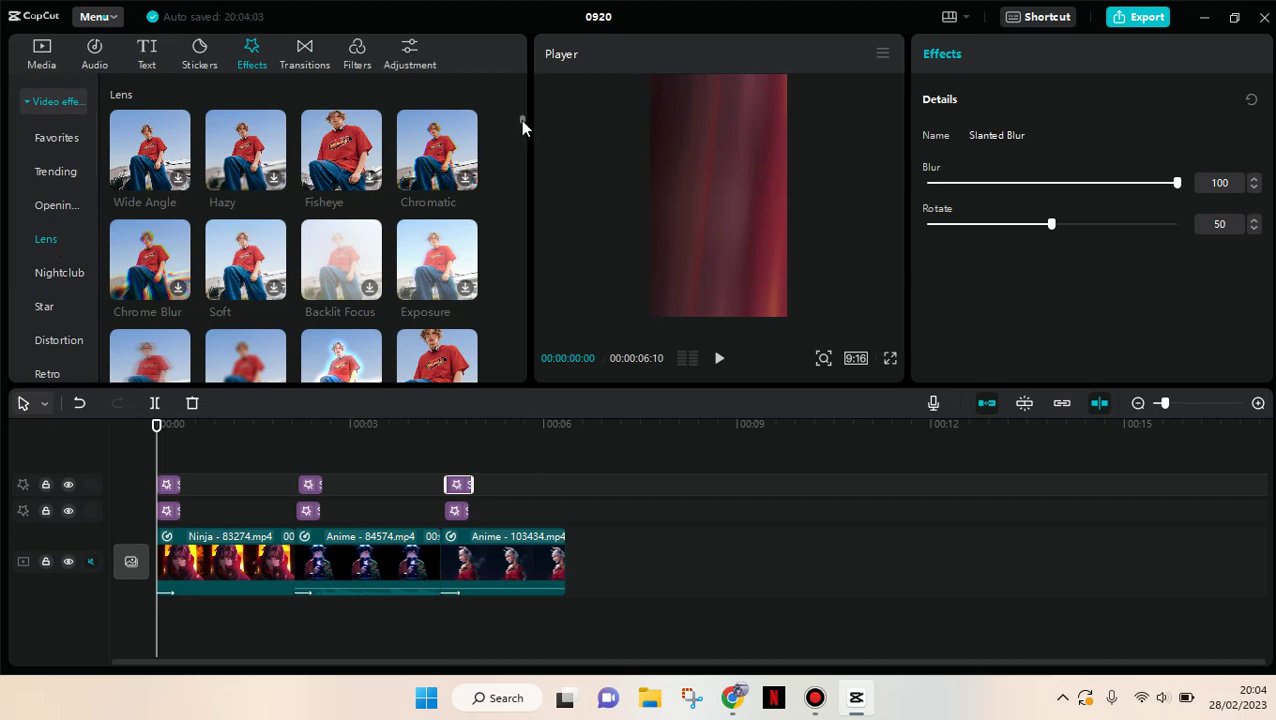
Step: Download the Nightclub Shake effect and add it at the timeline start
scroll(521, 121, down, 5)
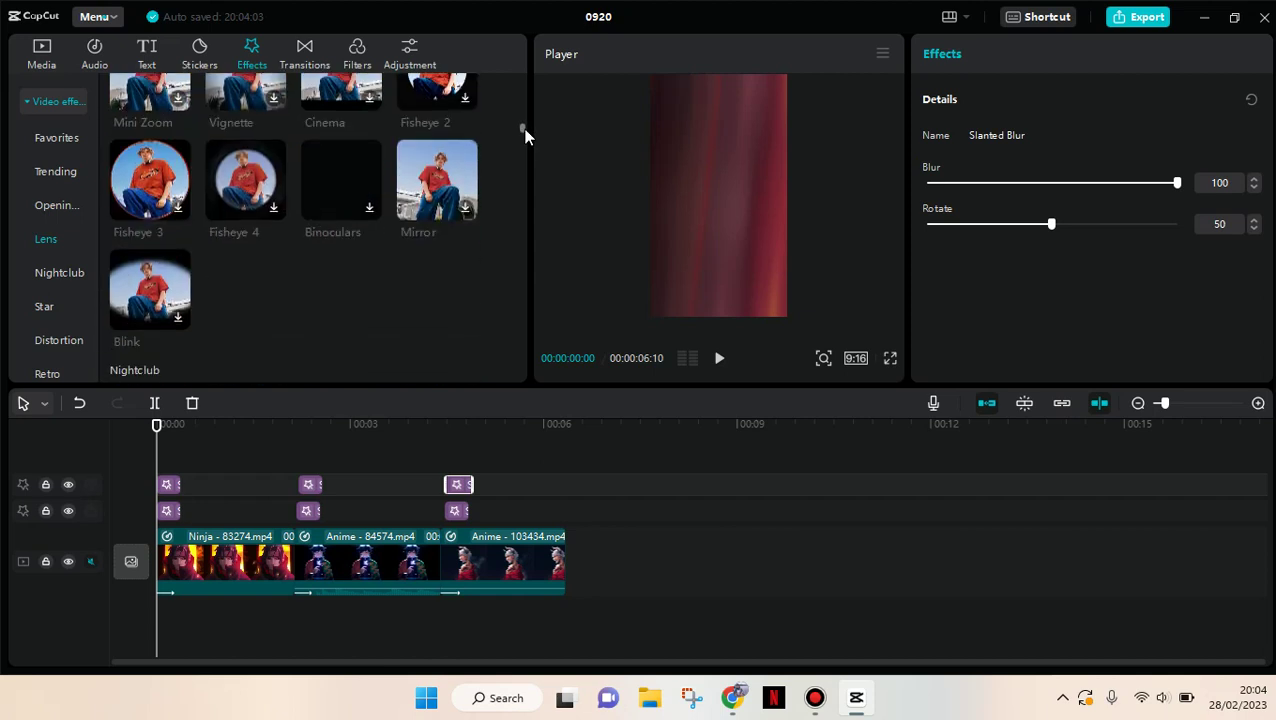
scroll(522, 127, up, 2)
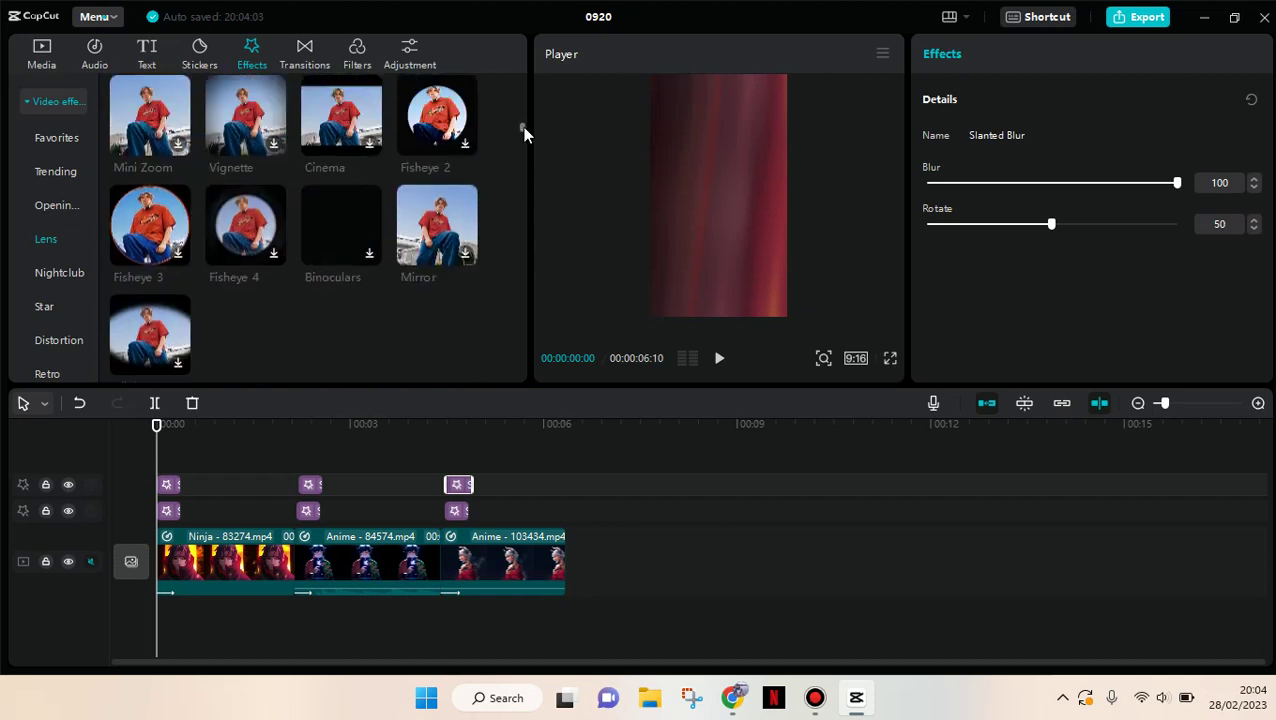
click(61, 272)
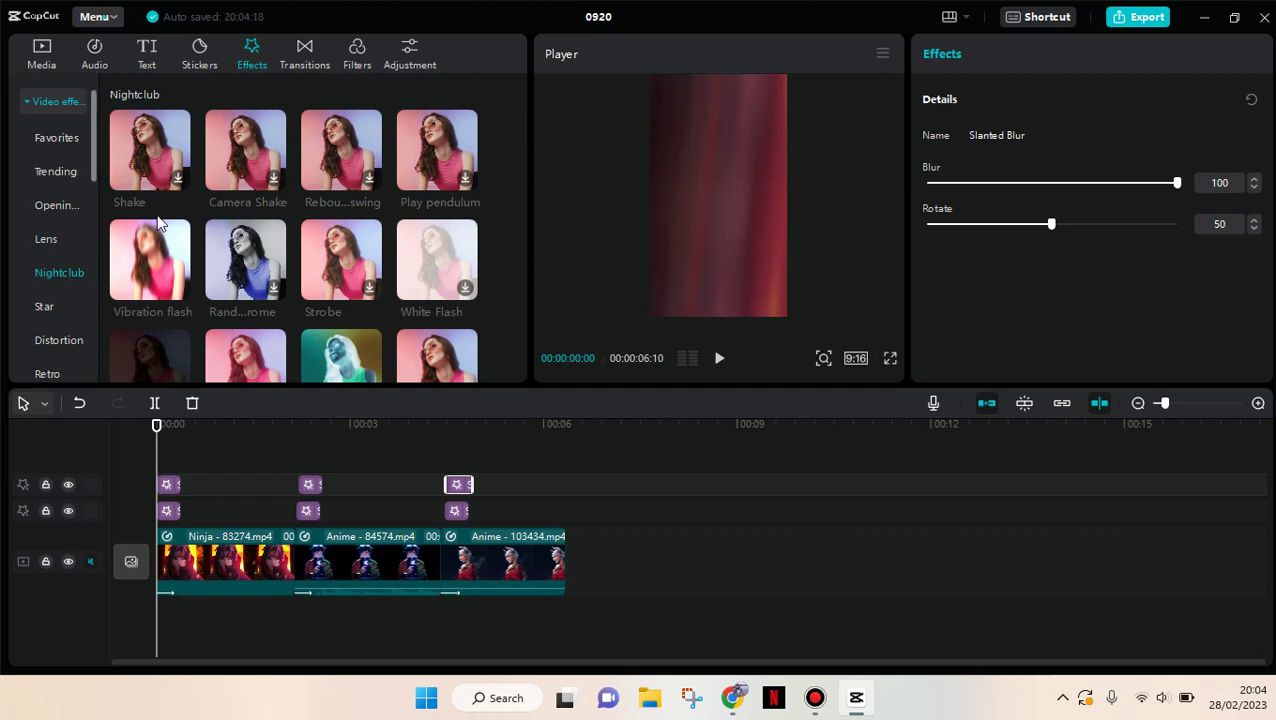
mouse_move(168, 172)
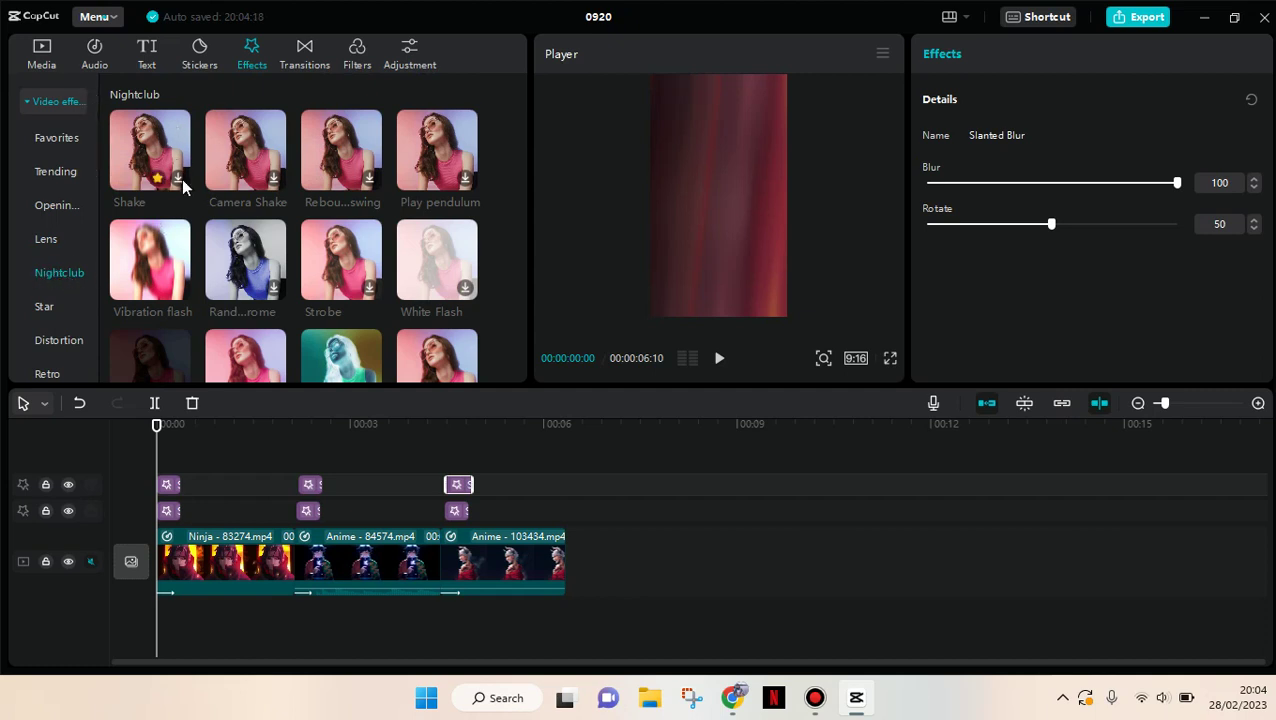
click(181, 178)
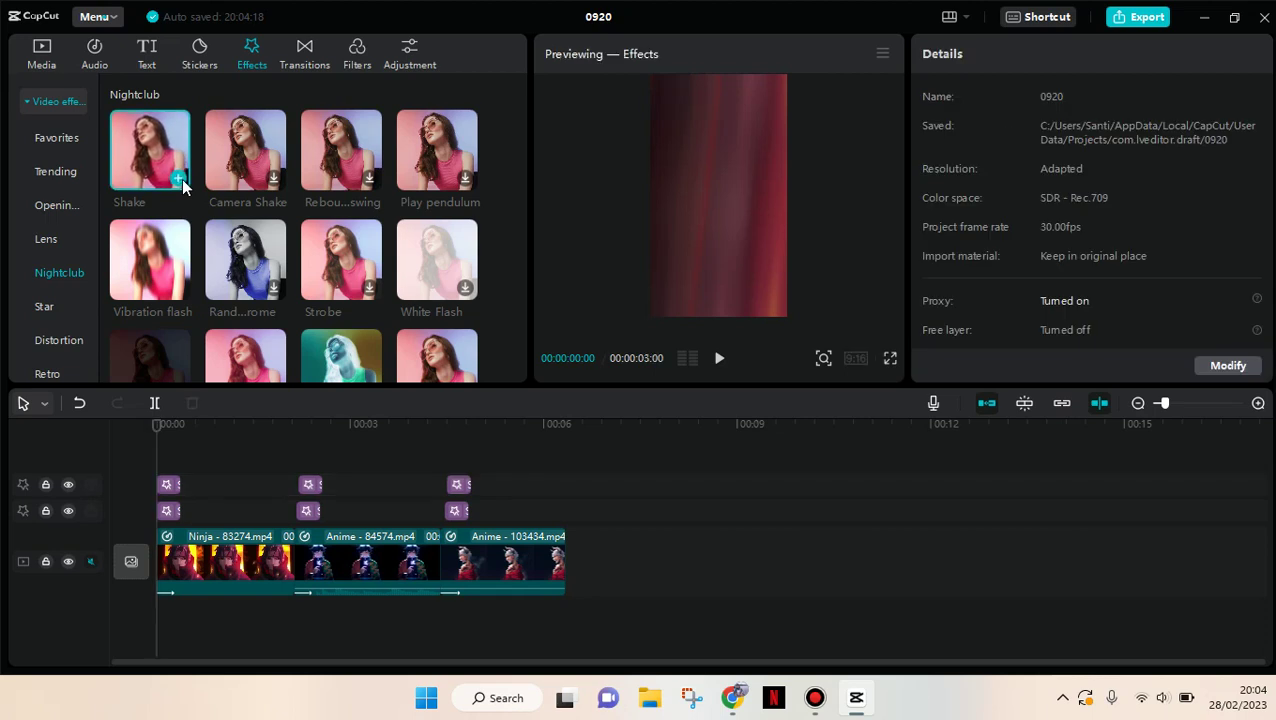
click(179, 179)
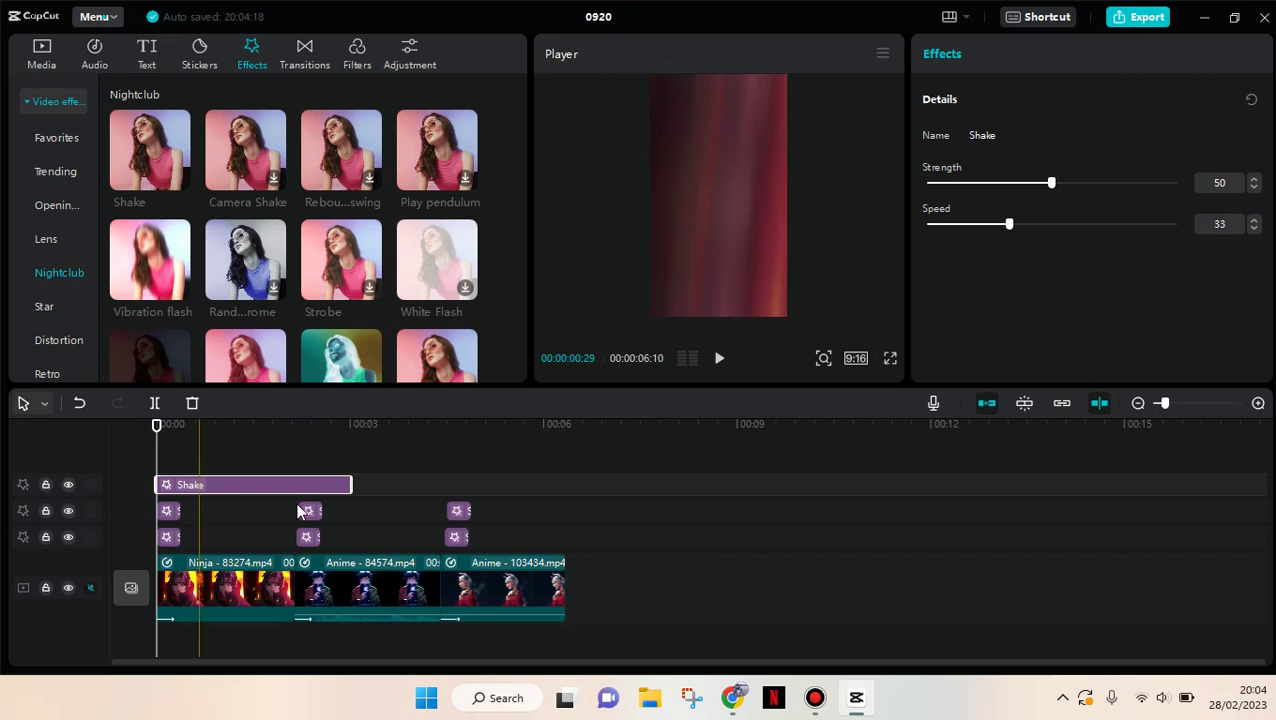
Step: Trim the Shake effect to a brief opening and set Speed 100, Strength 30
drag(350, 485, 178, 496)
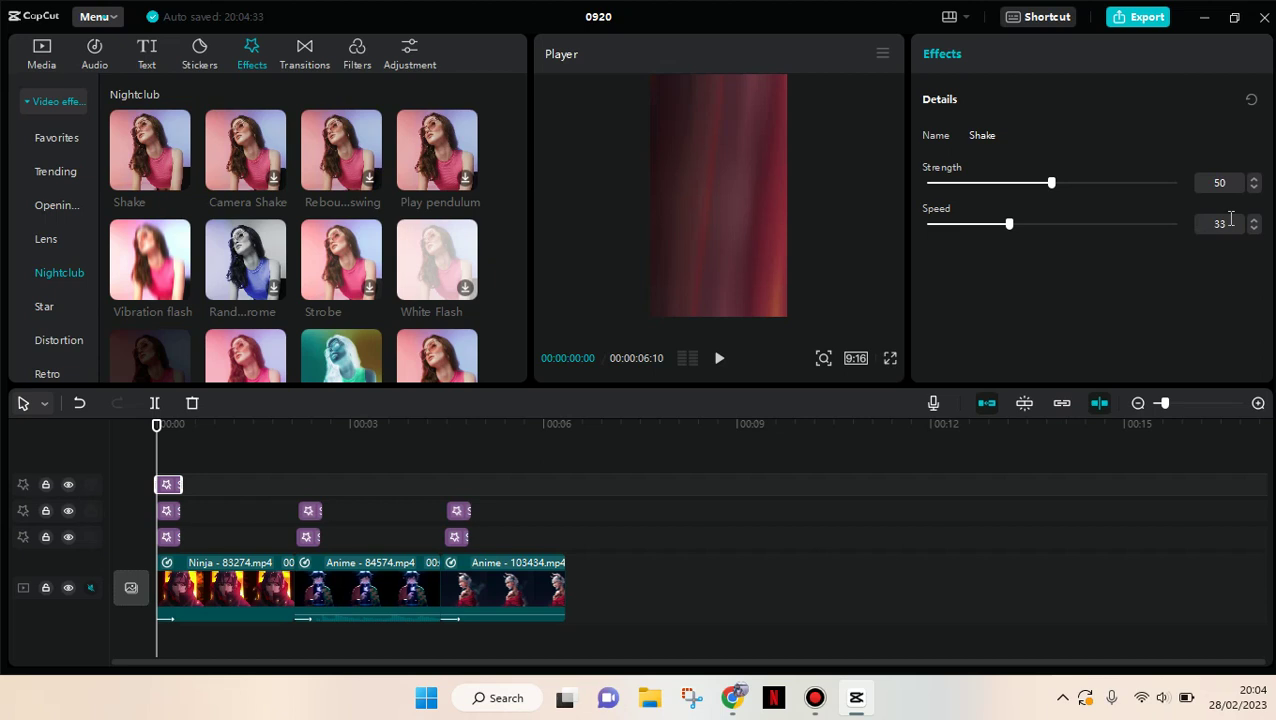
double_click(1233, 226)
text(100)
click(1227, 178)
key(BackSpace)
key(BackSpace)
text(30)
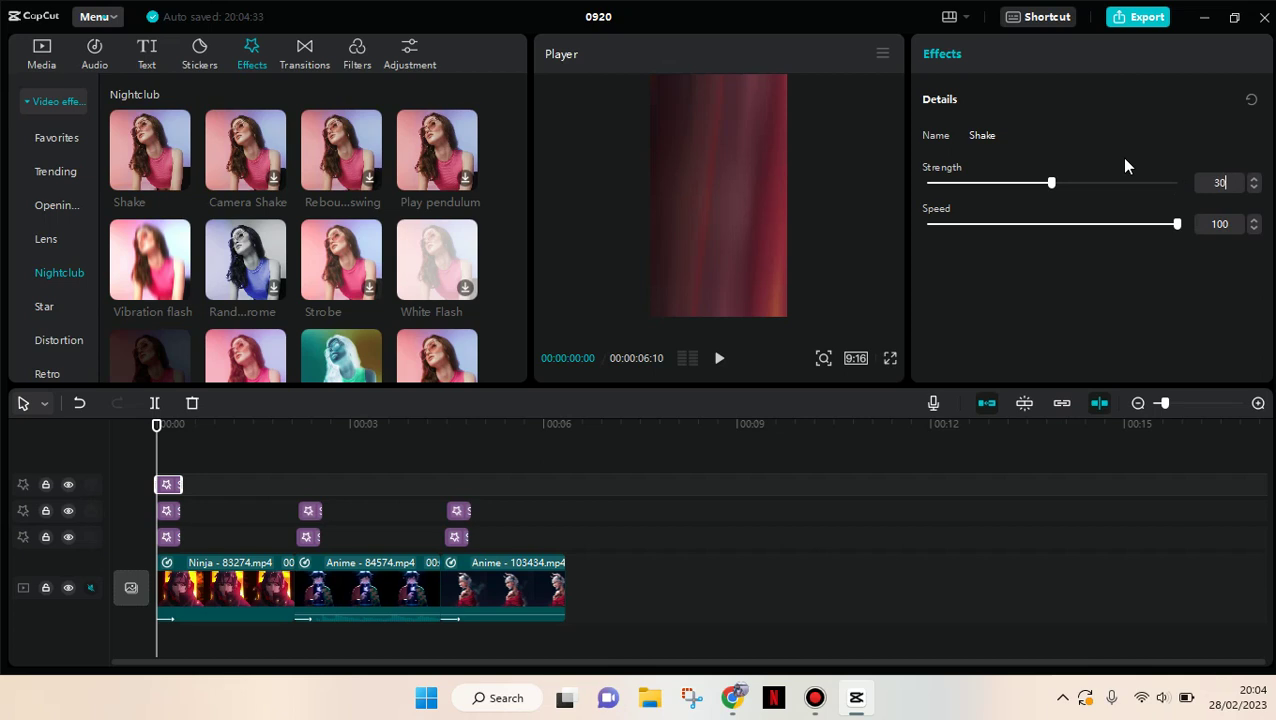
key(Return)
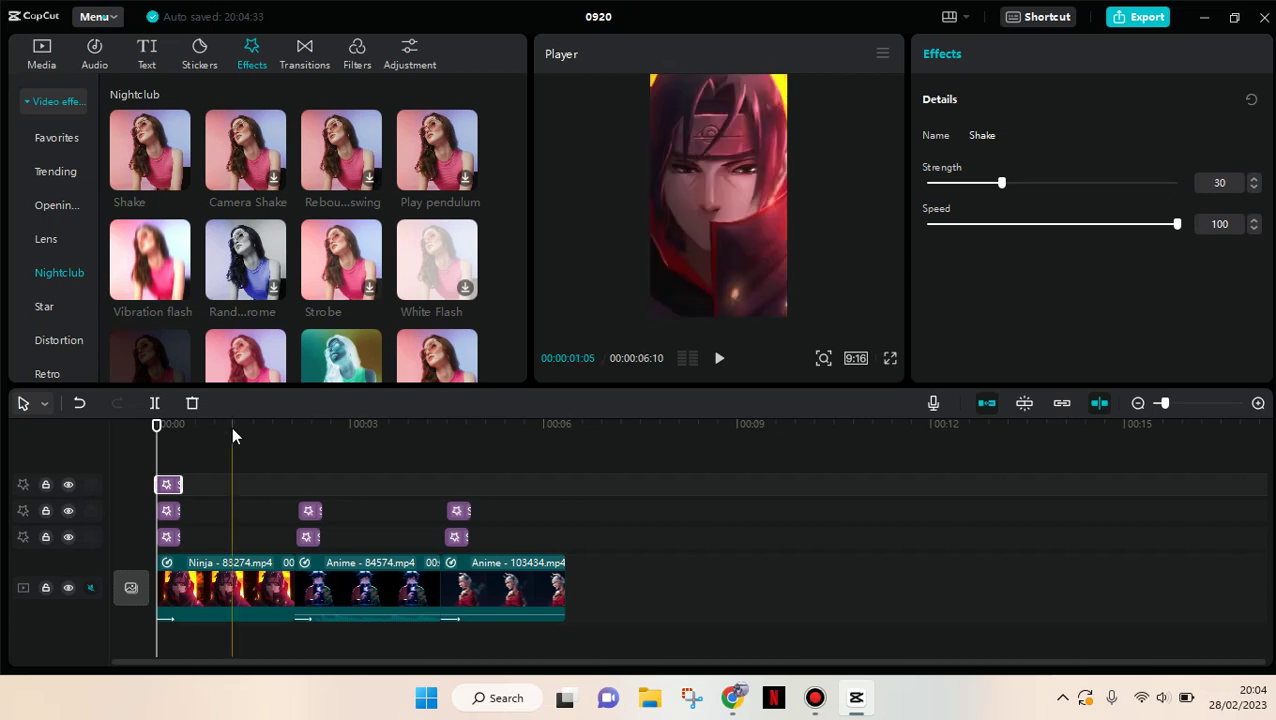
right_click(172, 486)
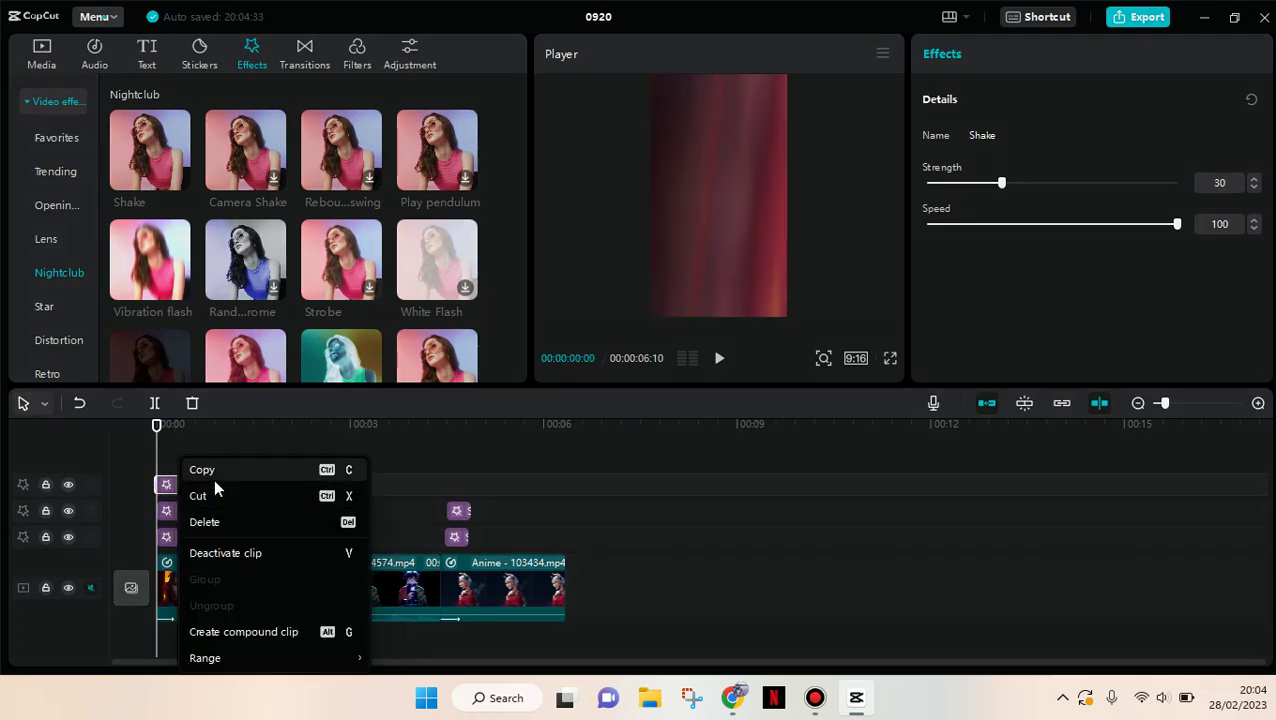
Step: Paste copies of the Strength 30, Speed 100 Shake aligned to clips two and three
click(213, 476)
right_click(265, 483)
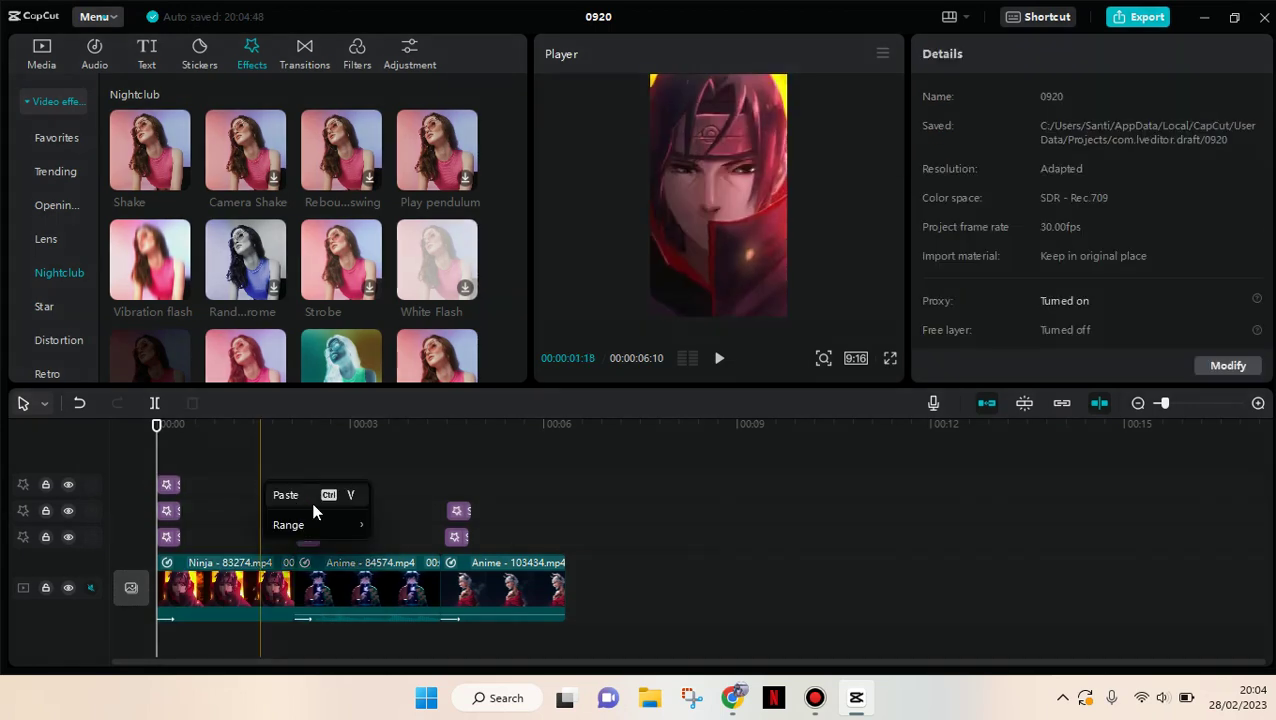
click(285, 494)
drag(270, 485, 308, 487)
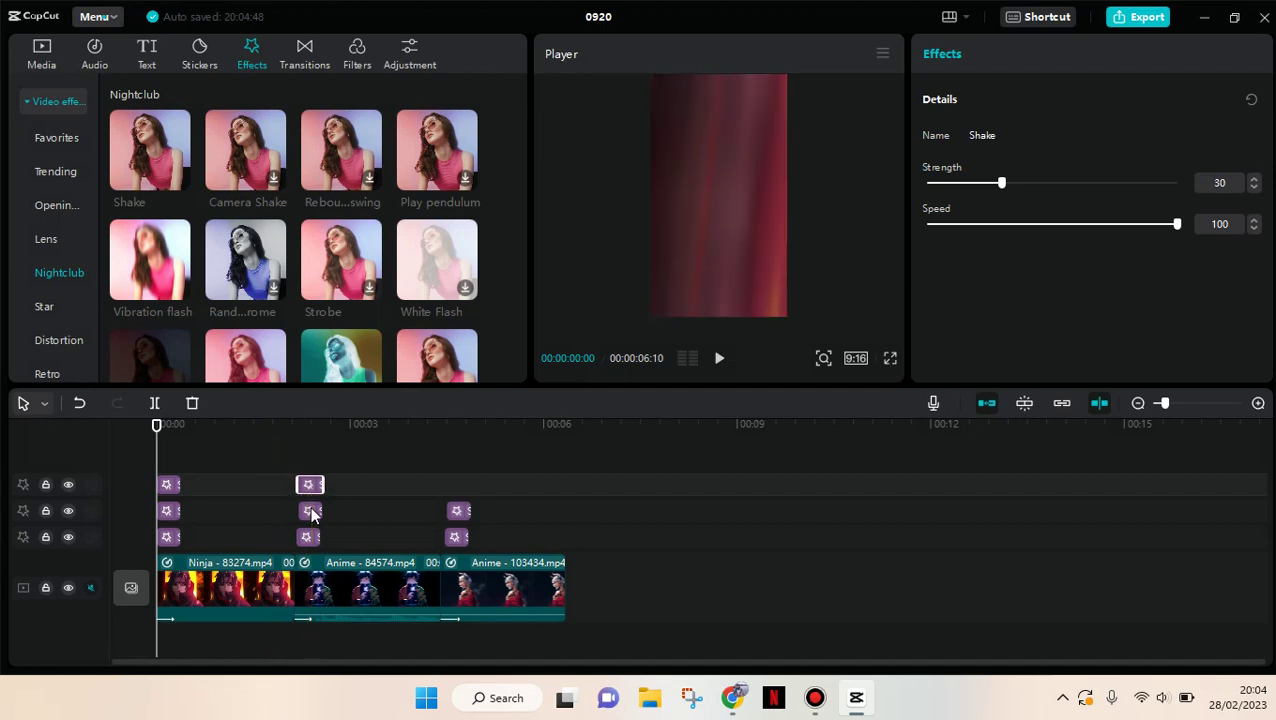
right_click(401, 493)
click(426, 508)
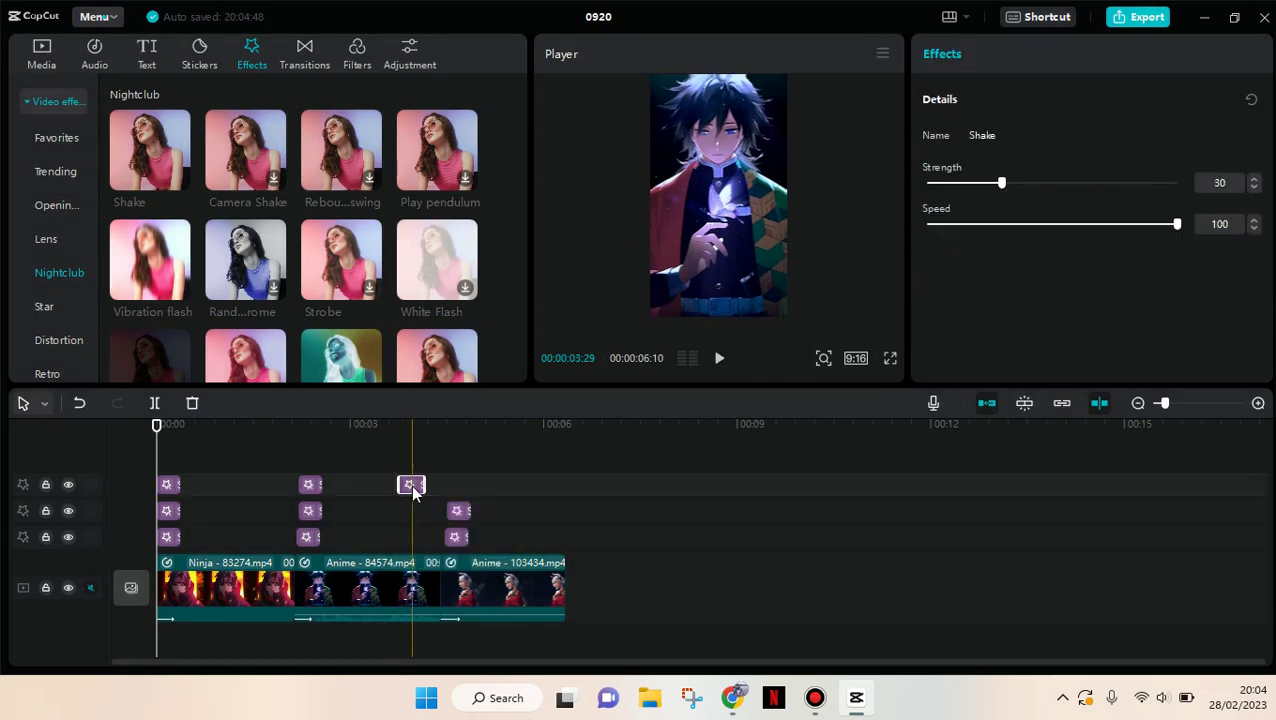
drag(411, 484, 458, 492)
click(440, 425)
Step: Rewind to 00:00 and play the sequence, then rewind and play it again
scroll(440, 425, up, 2)
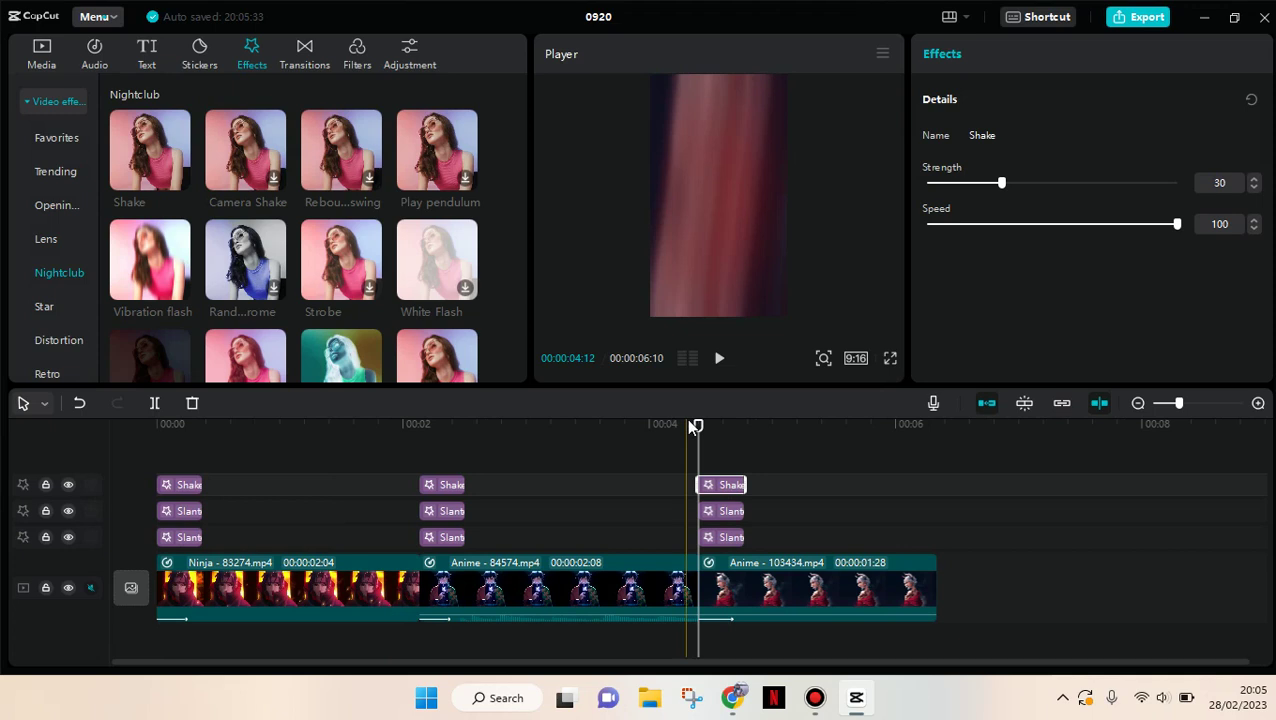
drag(696, 429, 154, 460)
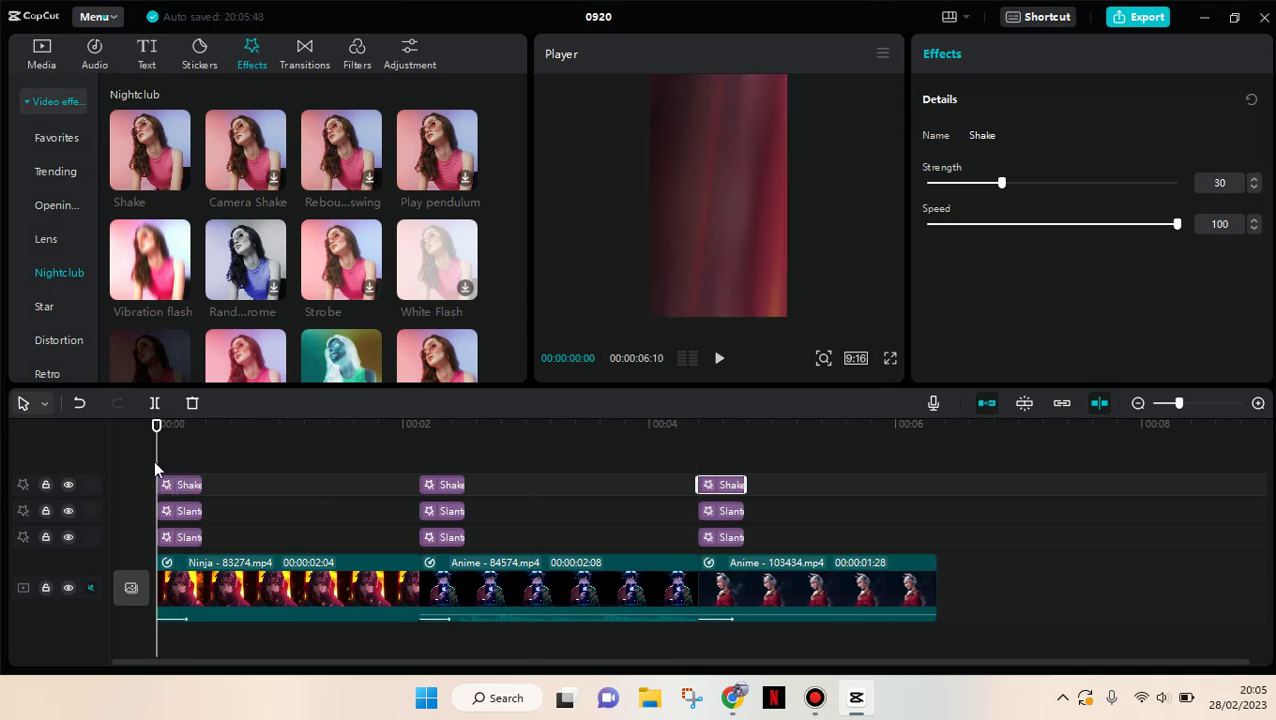
click(721, 359)
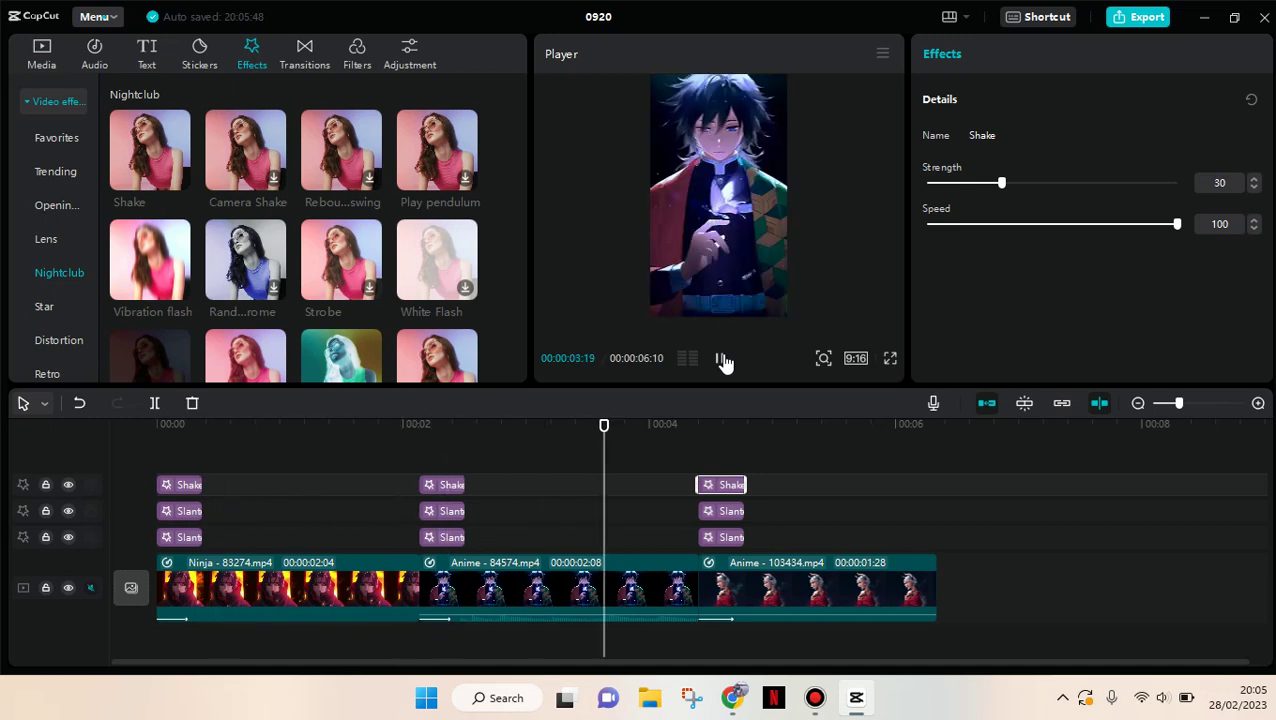
click(721, 359)
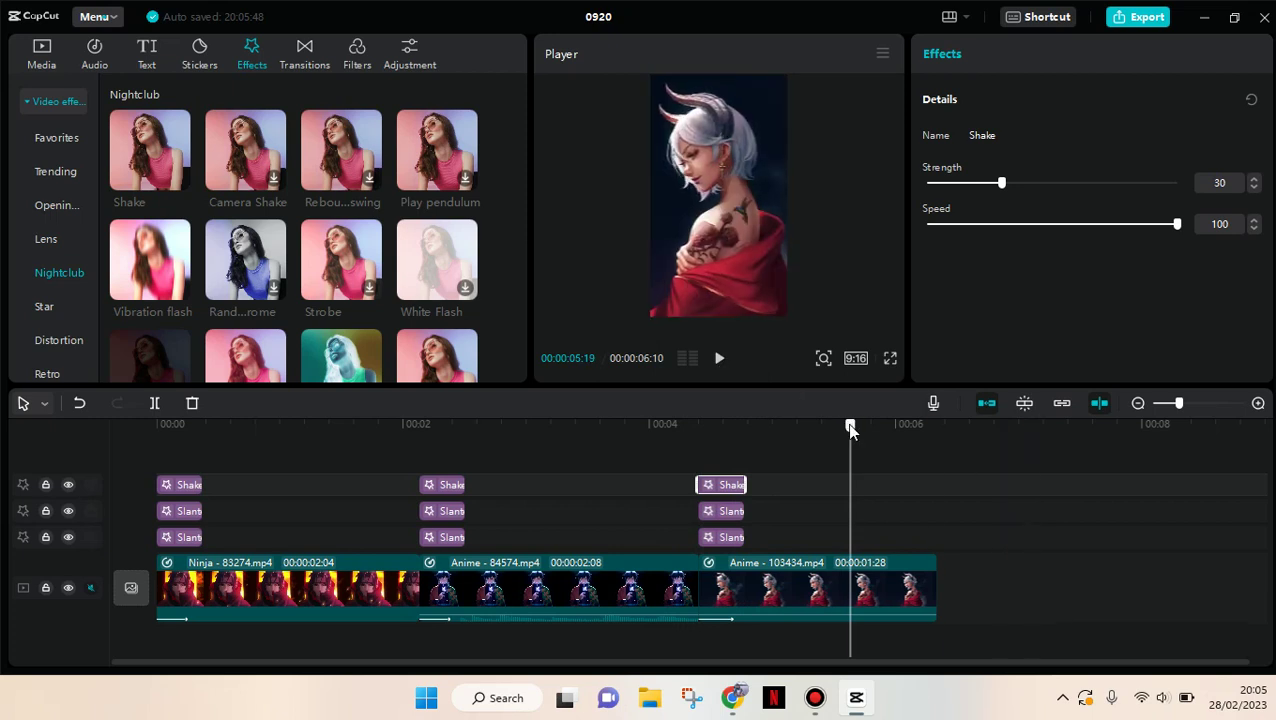
drag(850, 429, 35, 490)
key(space)
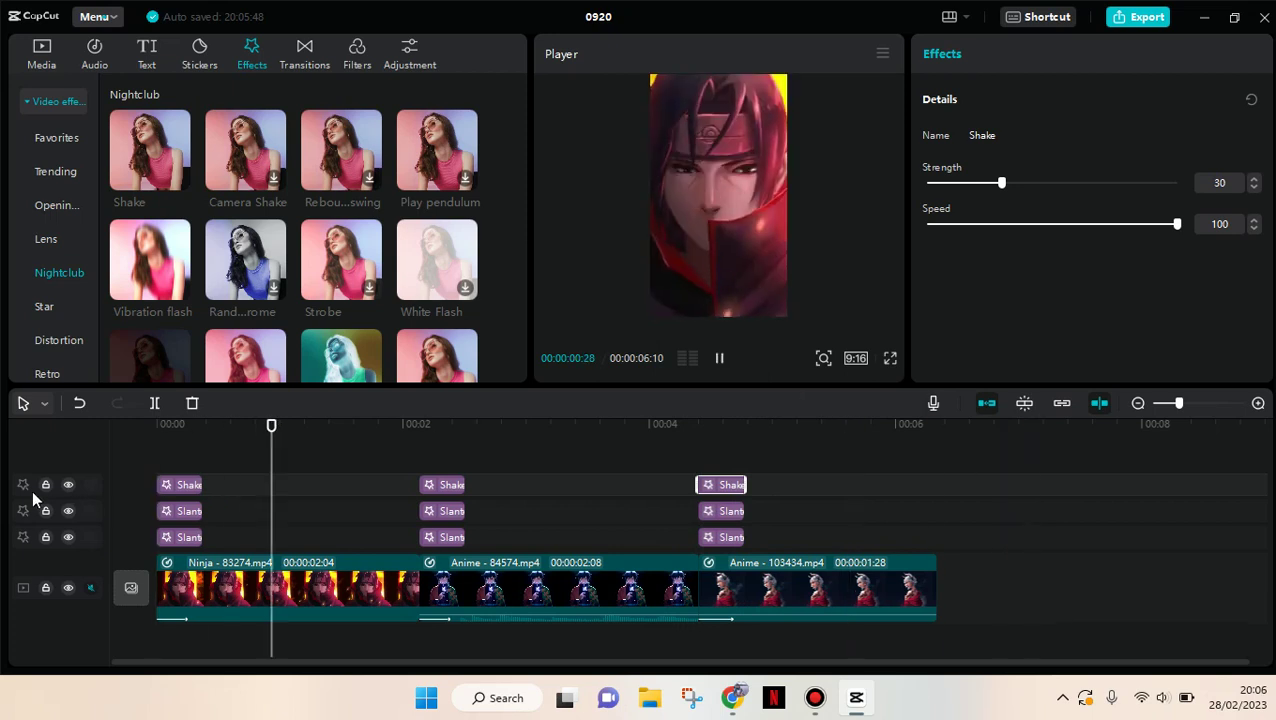